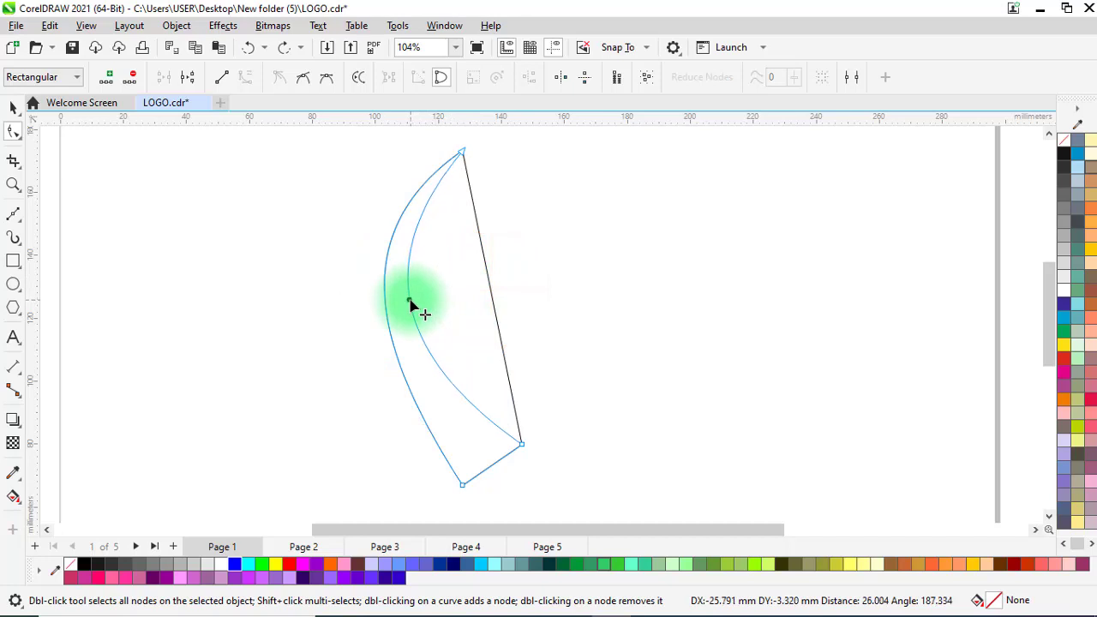
# Step: Bend the first leaf shape's straight inner side inward, then convert its short lower edge to a curve and bulge it outward
pyautogui.moveTo(410, 304); pyautogui.dragTo(411, 306)
pyautogui.click(494, 464)
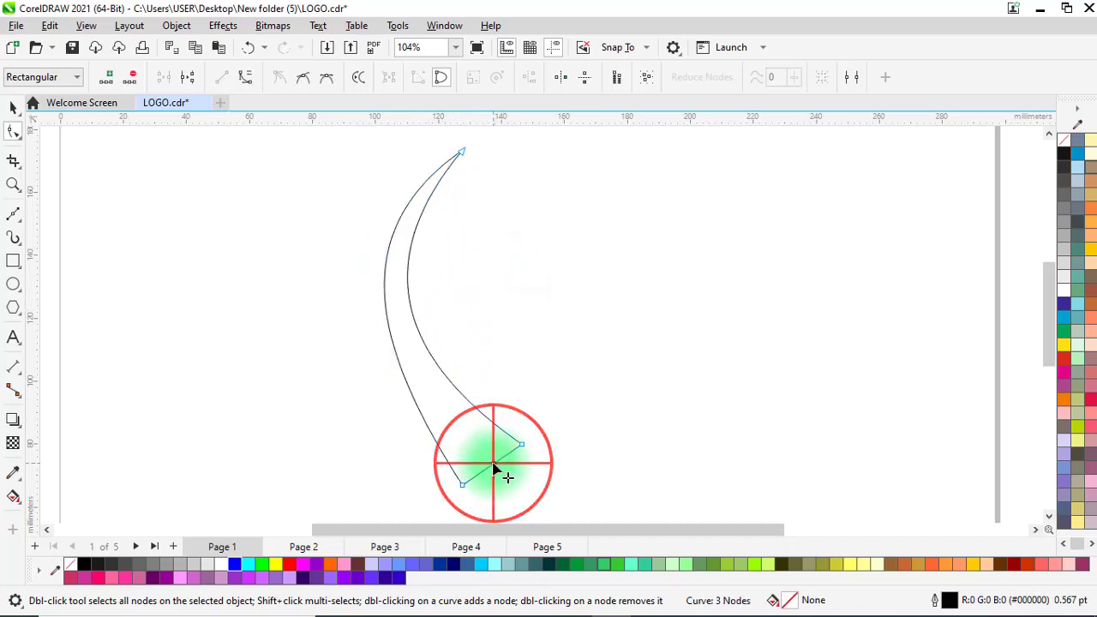
pyautogui.click(245, 77)
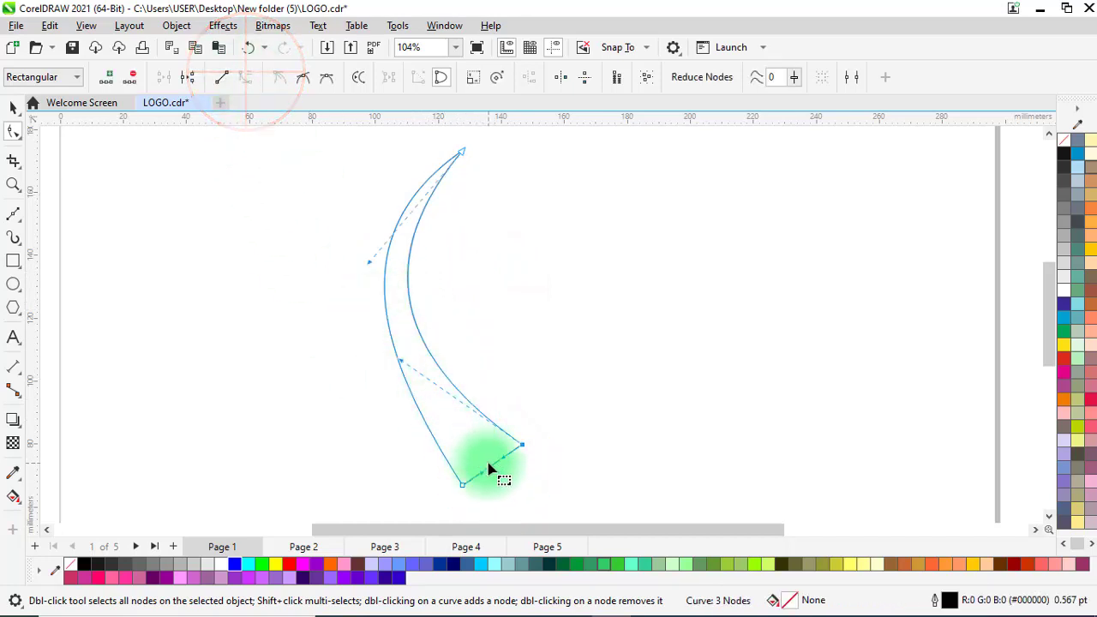
pyautogui.moveTo(489, 471); pyautogui.dragTo(517, 467)
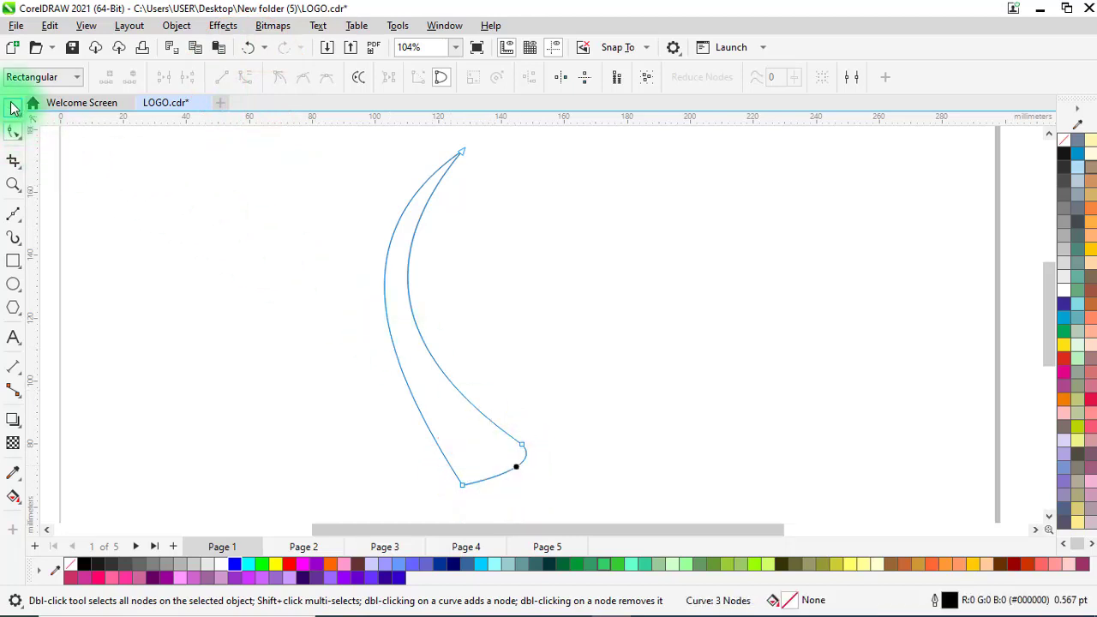
# Step: Adjust the curve handle at the leaf's upper tip to refine the bend of its inner edge
pyautogui.click(464, 153)
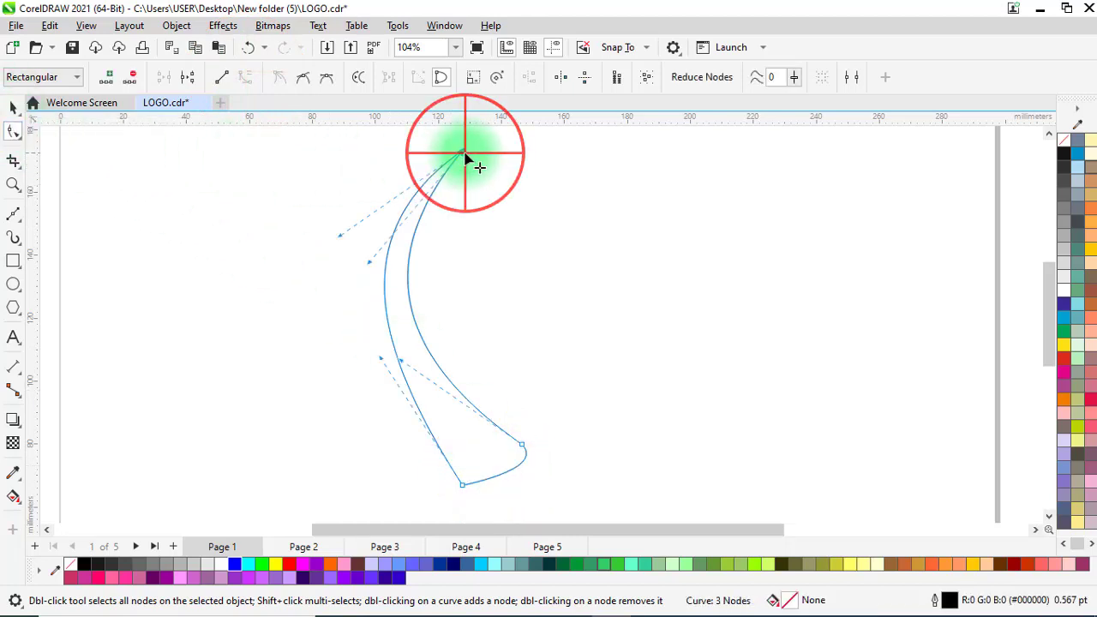
pyautogui.moveTo(376, 264); pyautogui.dragTo(364, 245)
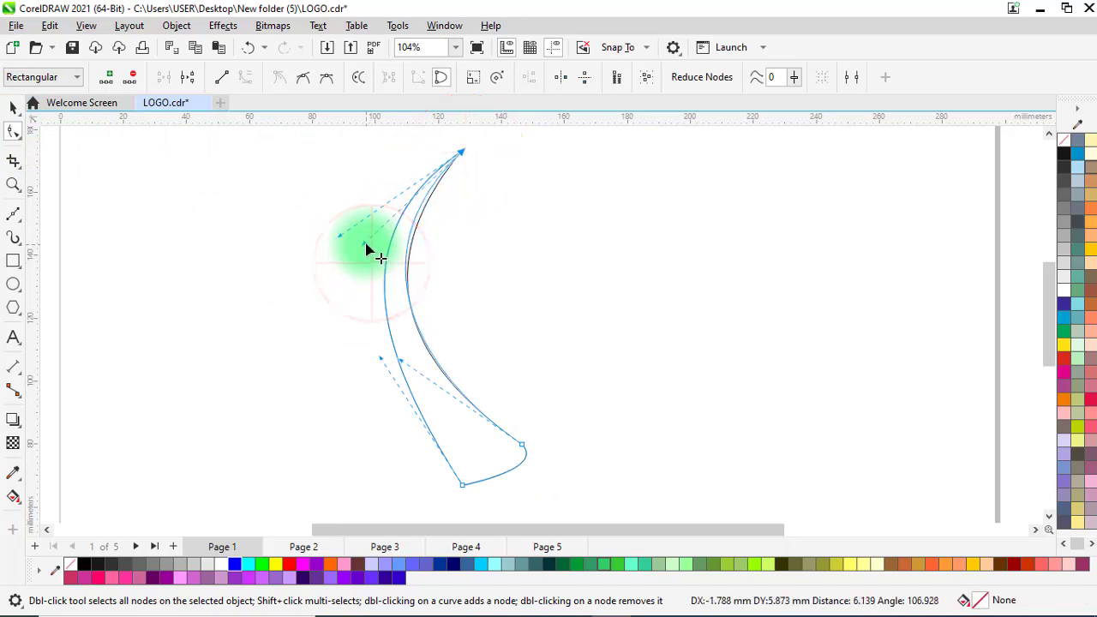
pyautogui.click(13, 106)
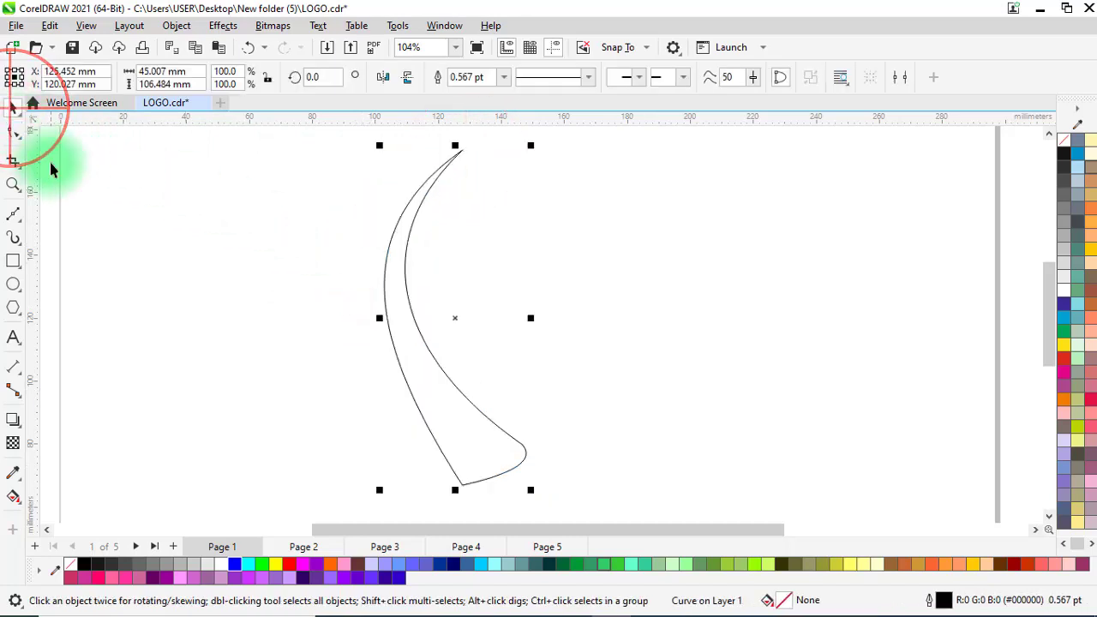
# Step: Draw a closed two-node Bézier shape between the leaf's inner edge near its lower end and its upper tip
pyautogui.click(13, 214)
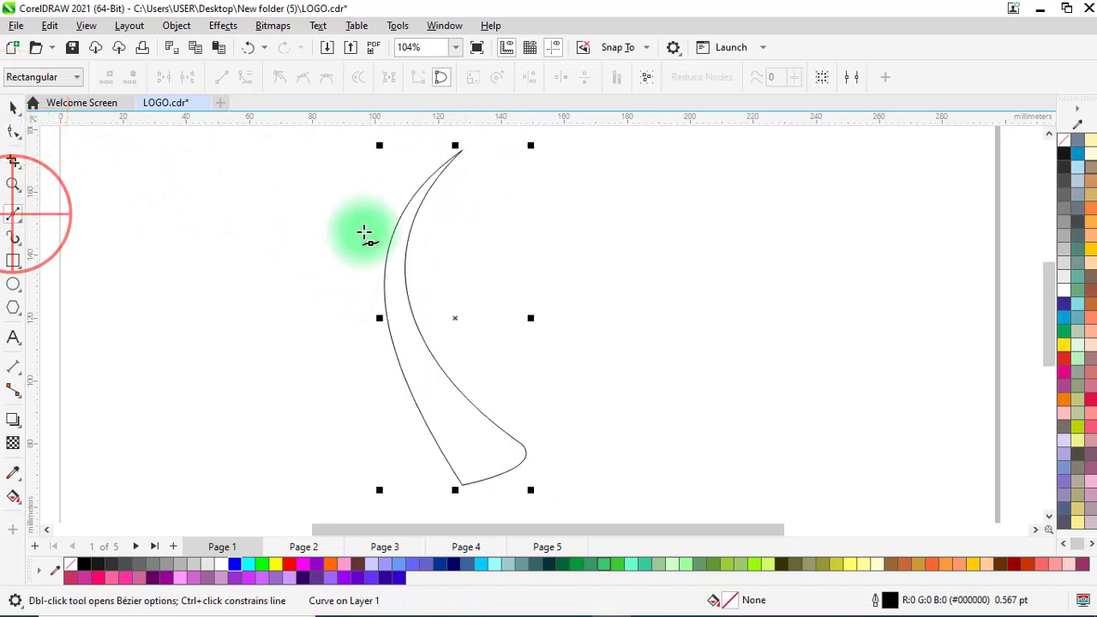
pyautogui.click(498, 426)
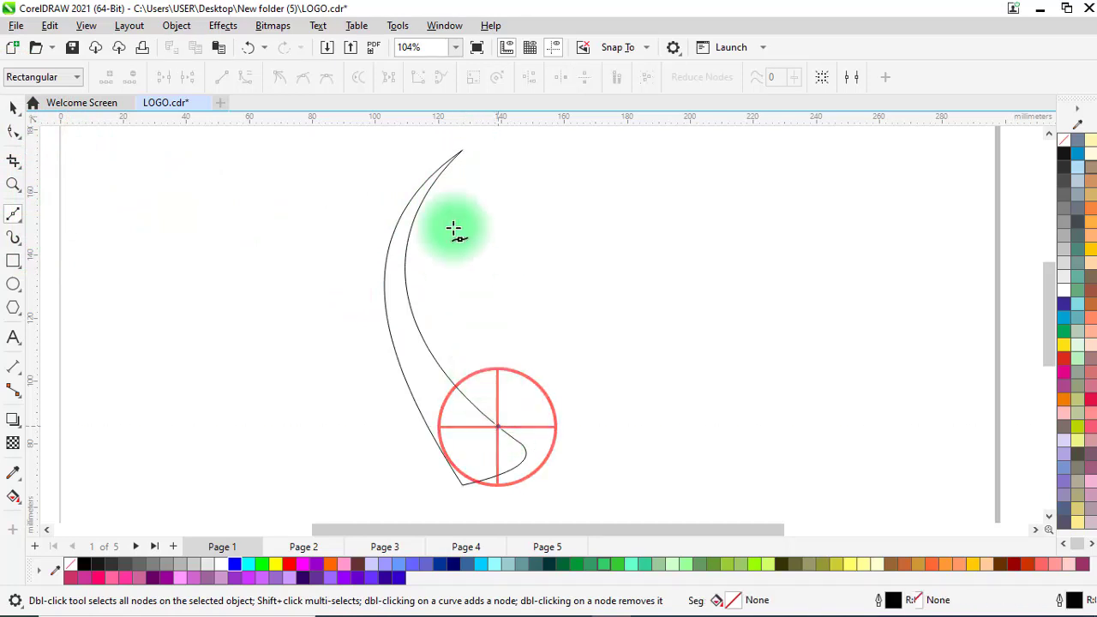
pyautogui.click(462, 150)
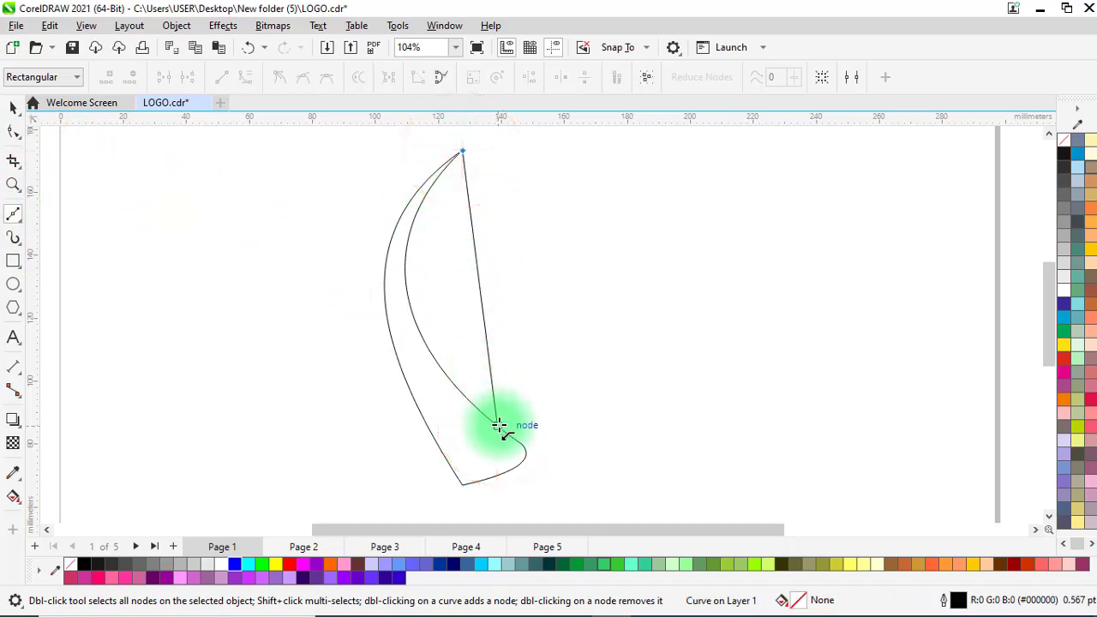
pyautogui.click(498, 426)
# Step: Convert one side of the new two-node shape to a curve and bend it along the first leaf's inner edge
pyautogui.click(13, 130)
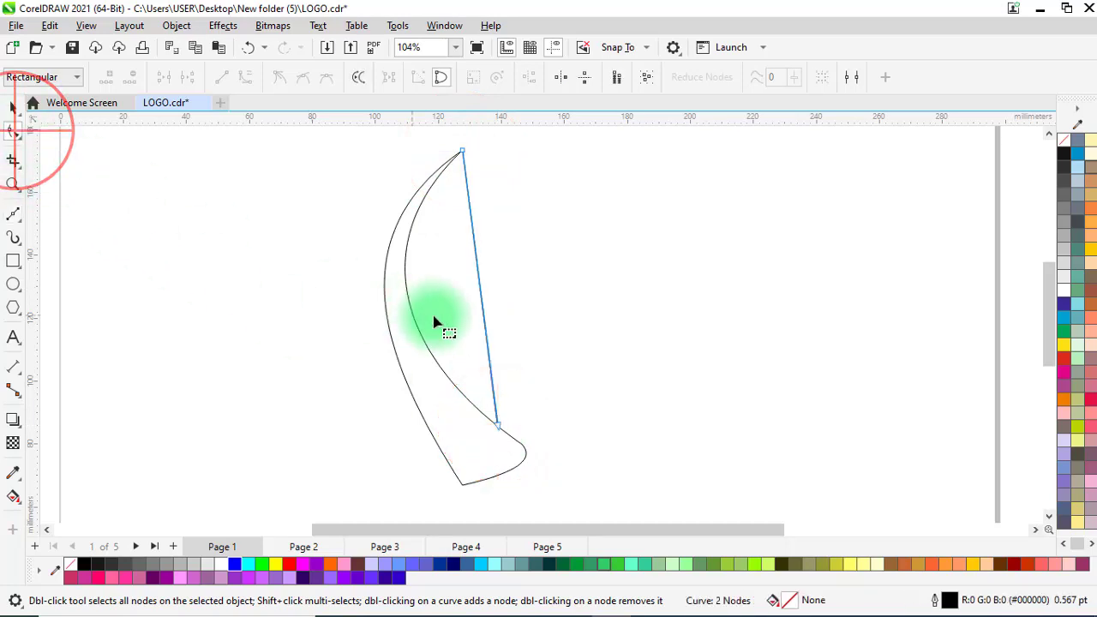
pyautogui.click(246, 78)
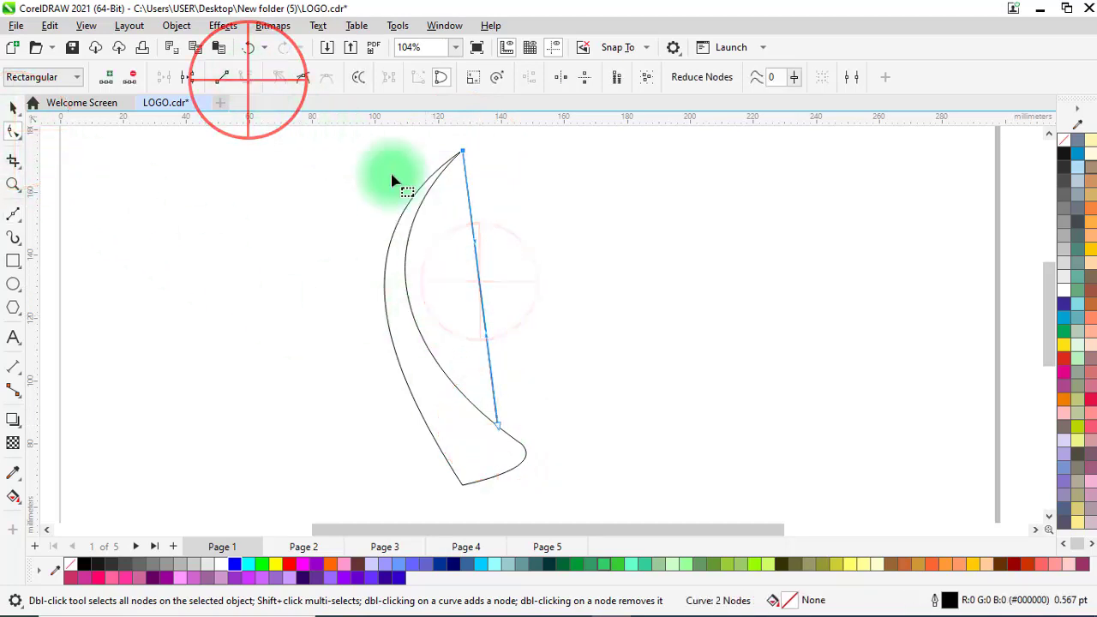
pyautogui.click(474, 255)
pyautogui.moveTo(470, 255); pyautogui.dragTo(406, 265)
pyautogui.moveTo(520, 421); pyautogui.dragTo(463, 435)
pyautogui.moveTo(415, 347); pyautogui.dragTo(412, 361)
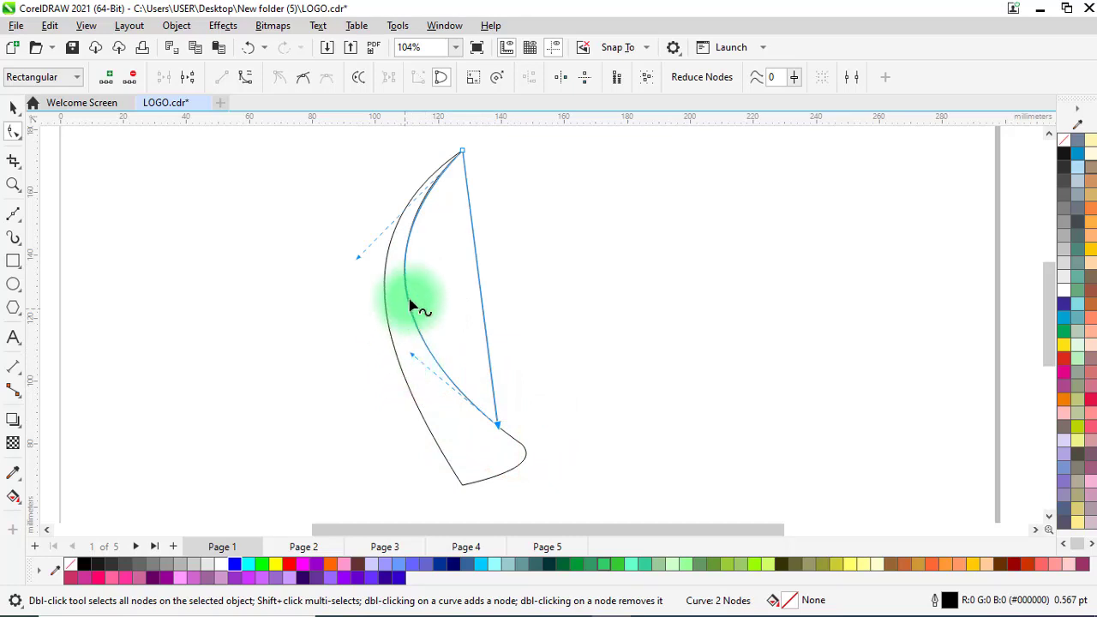
# Step: Fine-tune both handles of the bent side so it follows the first leaf's inner edge more closely
pyautogui.moveTo(363, 261); pyautogui.dragTo(363, 259)
pyautogui.scroll(3, 435, 188)
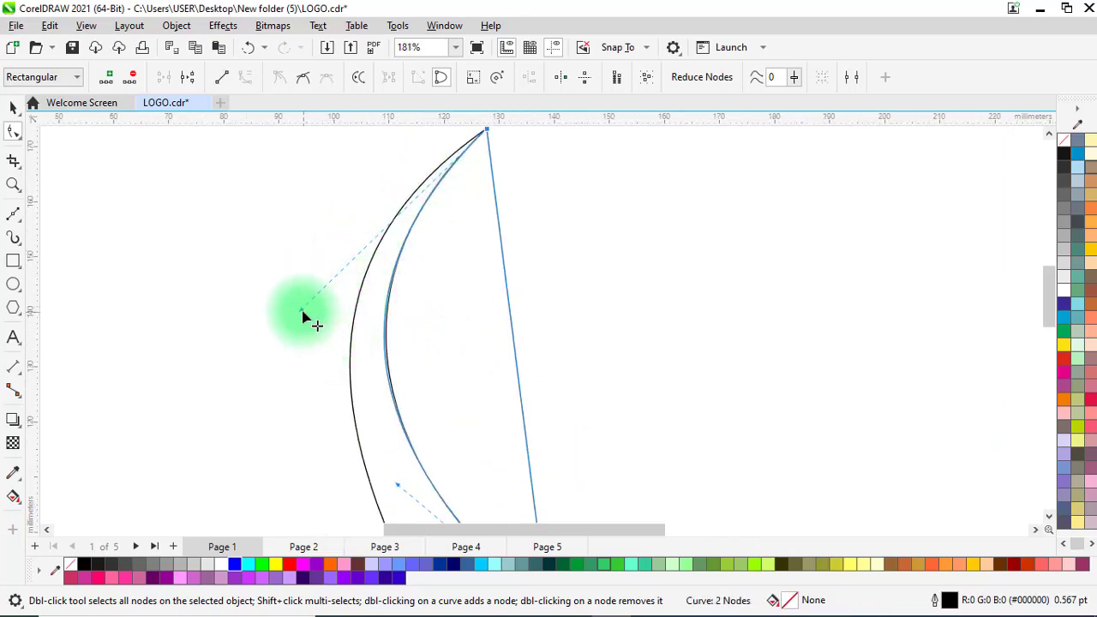
pyautogui.moveTo(302, 313); pyautogui.dragTo(302, 316)
pyautogui.moveTo(398, 487); pyautogui.dragTo(397, 492)
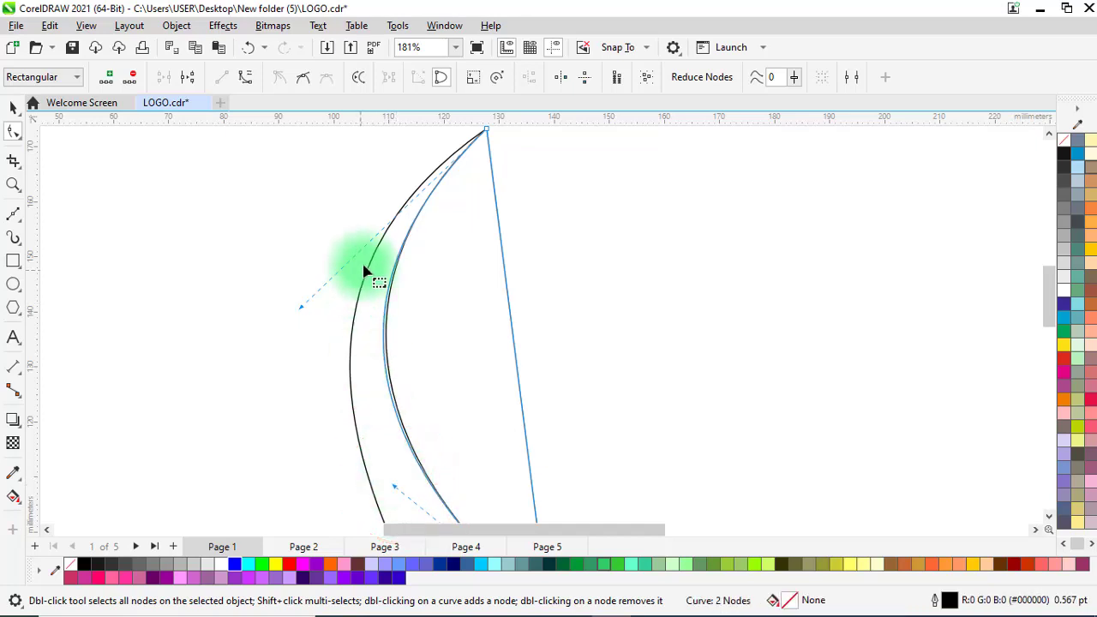
# Step: Convert the second shape's remaining straight side to a curve, bow it inward into a crescent, and deselect the shape
pyautogui.scroll(-2, 368, 269)
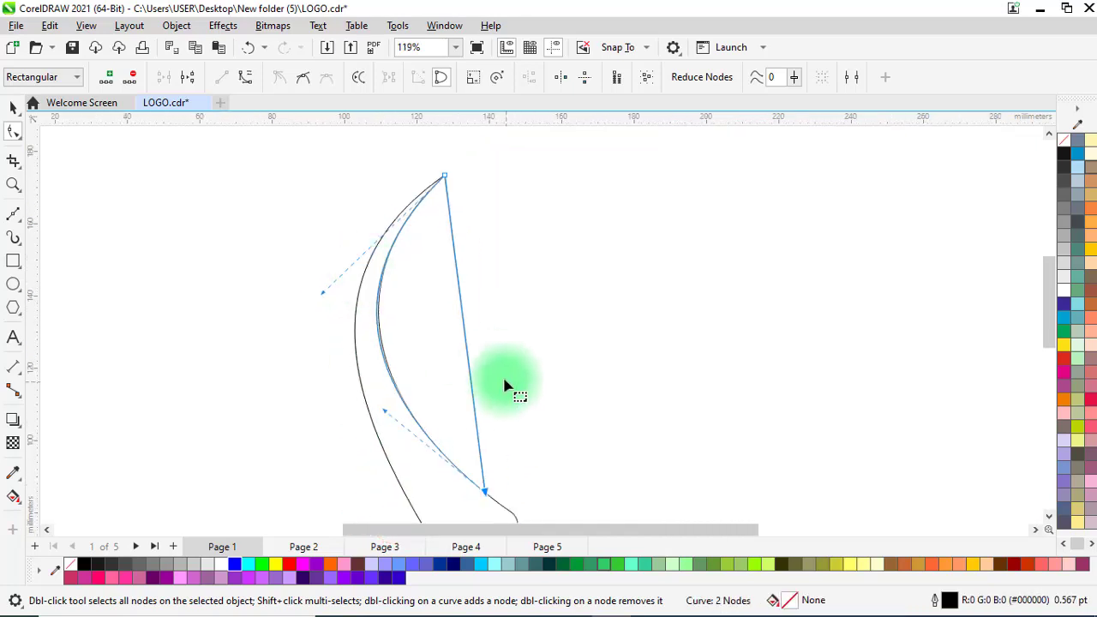
pyautogui.click(463, 323)
pyautogui.click(245, 77)
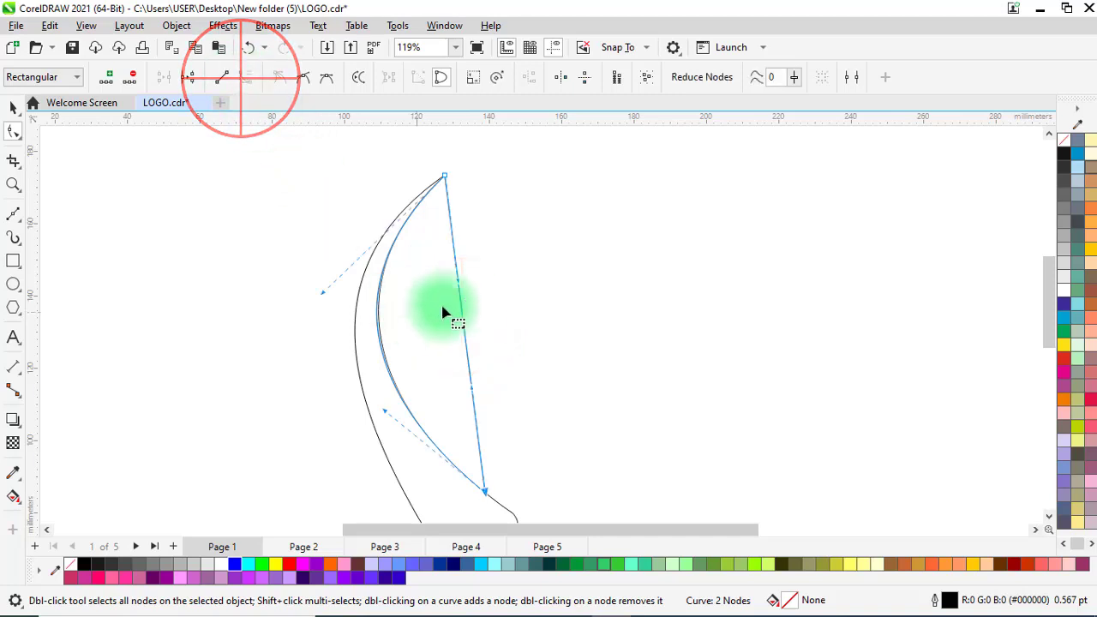
pyautogui.moveTo(463, 301); pyautogui.dragTo(410, 315)
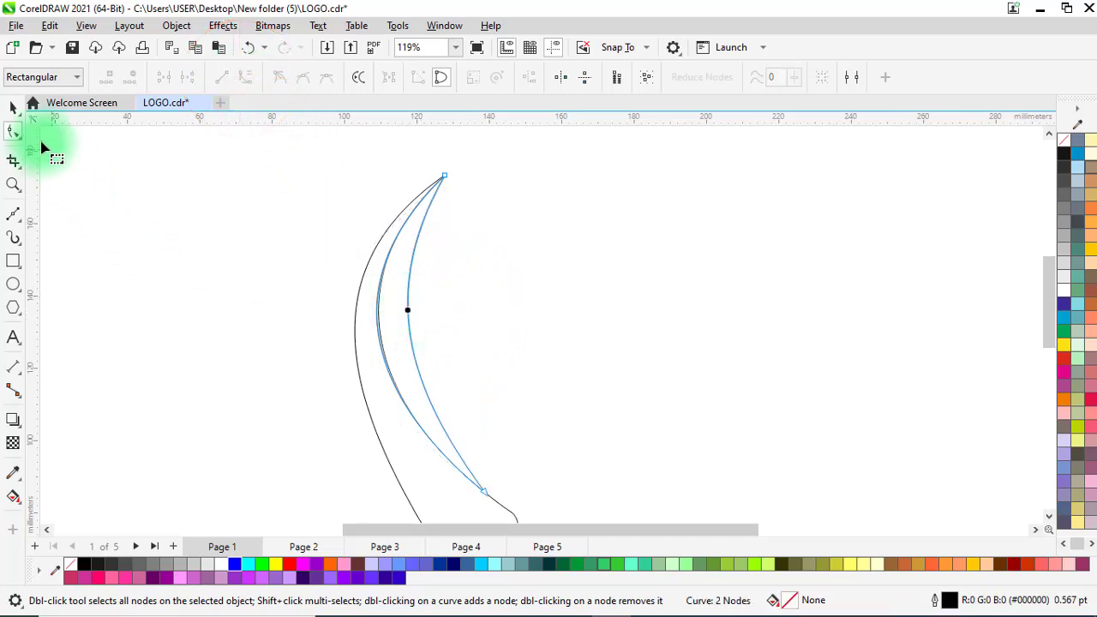
pyautogui.click(13, 107)
pyautogui.click(150, 197)
pyautogui.scroll(-1, 154, 199)
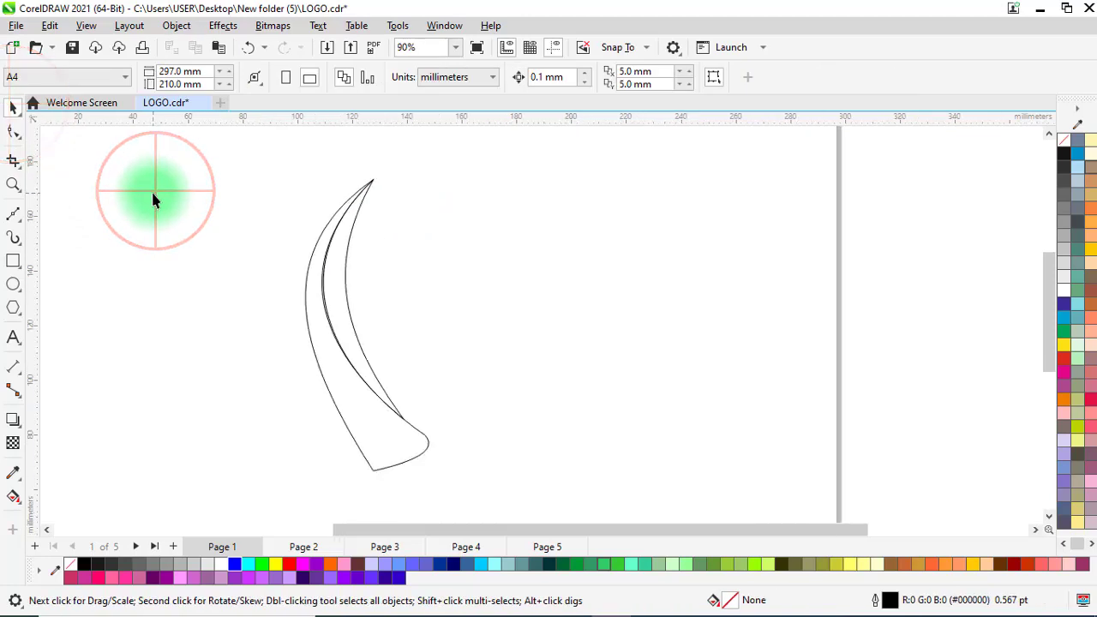
# Step: Draw a closed two-node Bézier shape from the shared tip to a point beside the crescent, and bend one side into an S-curve
pyautogui.click(12, 214)
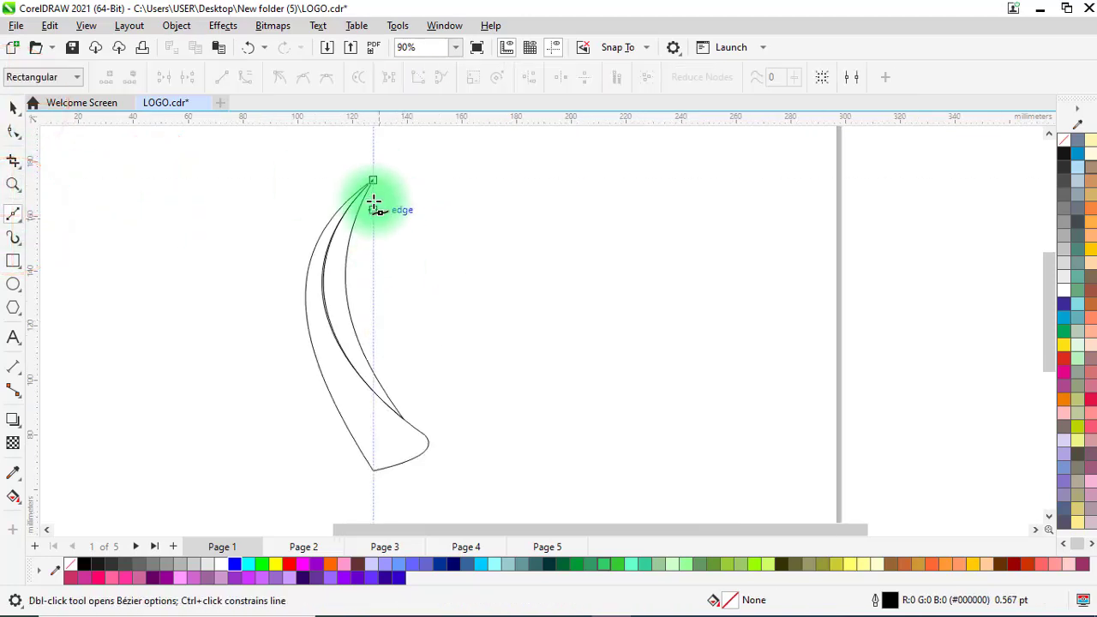
pyautogui.click(426, 377)
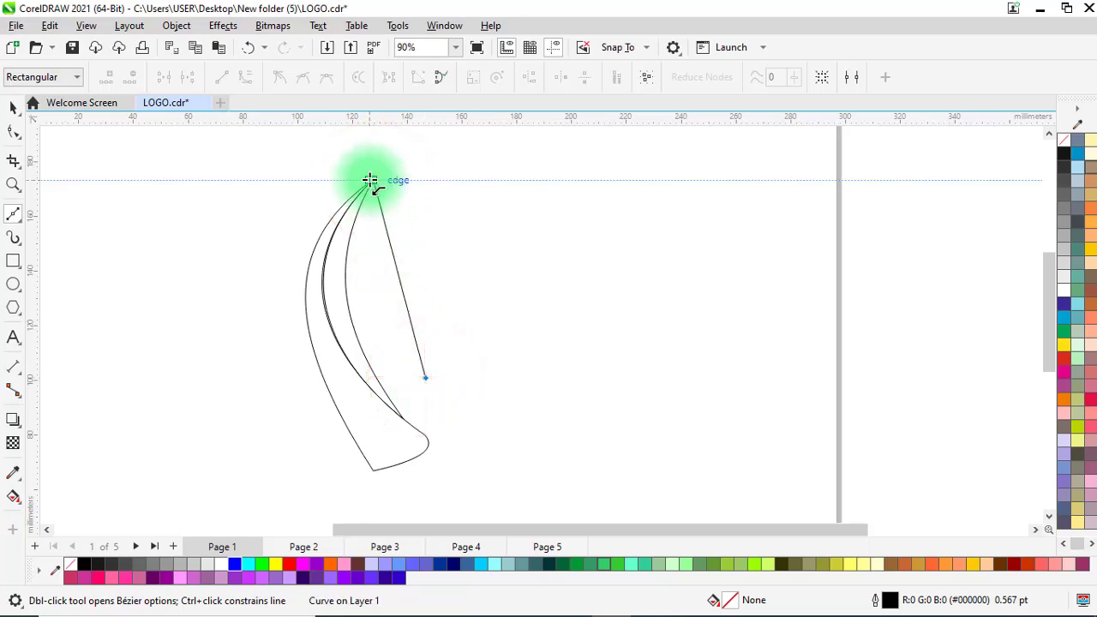
pyautogui.click(12, 132)
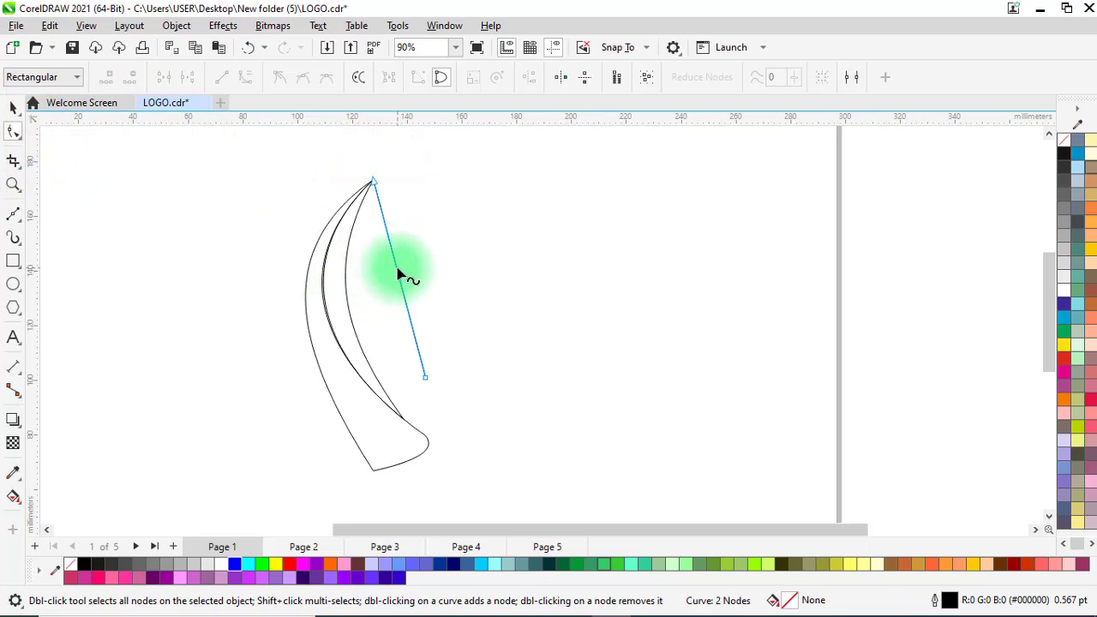
pyautogui.click(246, 77)
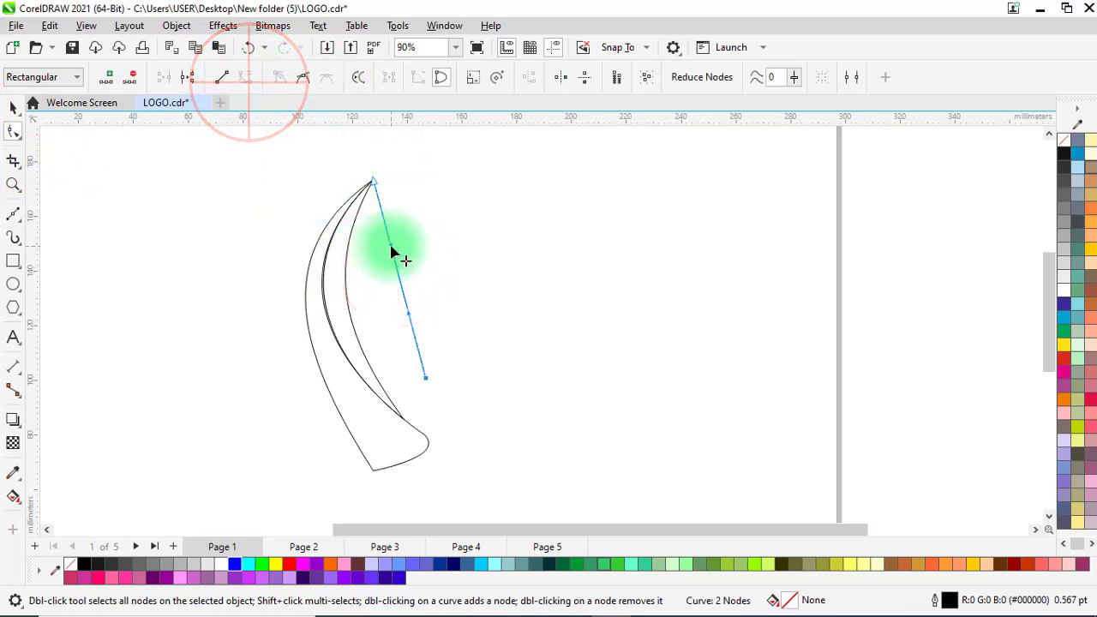
pyautogui.moveTo(392, 249); pyautogui.dragTo(444, 281)
# Step: Convert the third shape's remaining straight side to a curve and bend it into a wider S-curve that bulges outward near the lower end
pyautogui.click(393, 253)
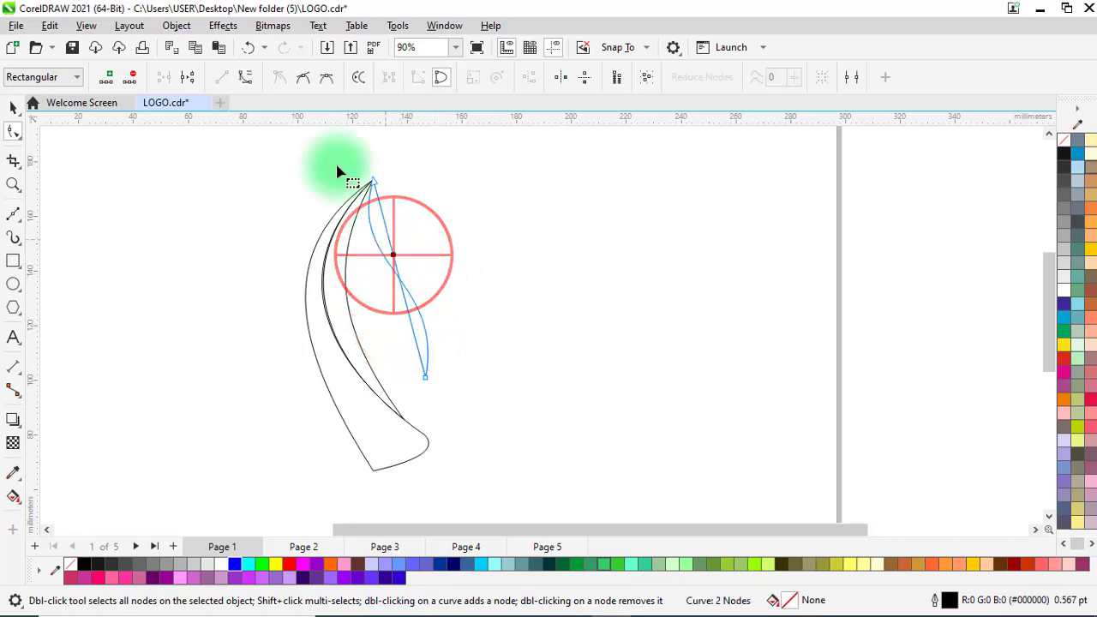
pyautogui.click(245, 77)
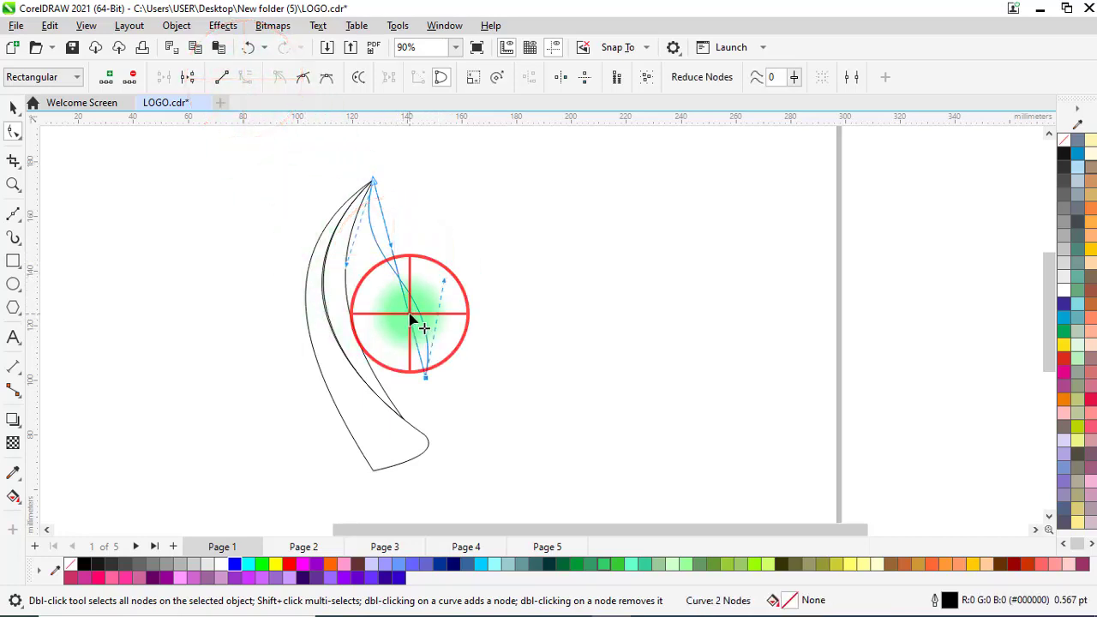
pyautogui.moveTo(412, 319); pyautogui.dragTo(487, 305)
pyautogui.moveTo(393, 249)
pyautogui.mouseDown()
pyautogui.moveTo(391, 259)
pyautogui.moveTo(399, 244)
pyautogui.mouseUp()
# Step: Adjust the second crescent's two upper handles so its outer edge lines up with the first leaf's inner edge
pyautogui.scroll(3, 397, 233)
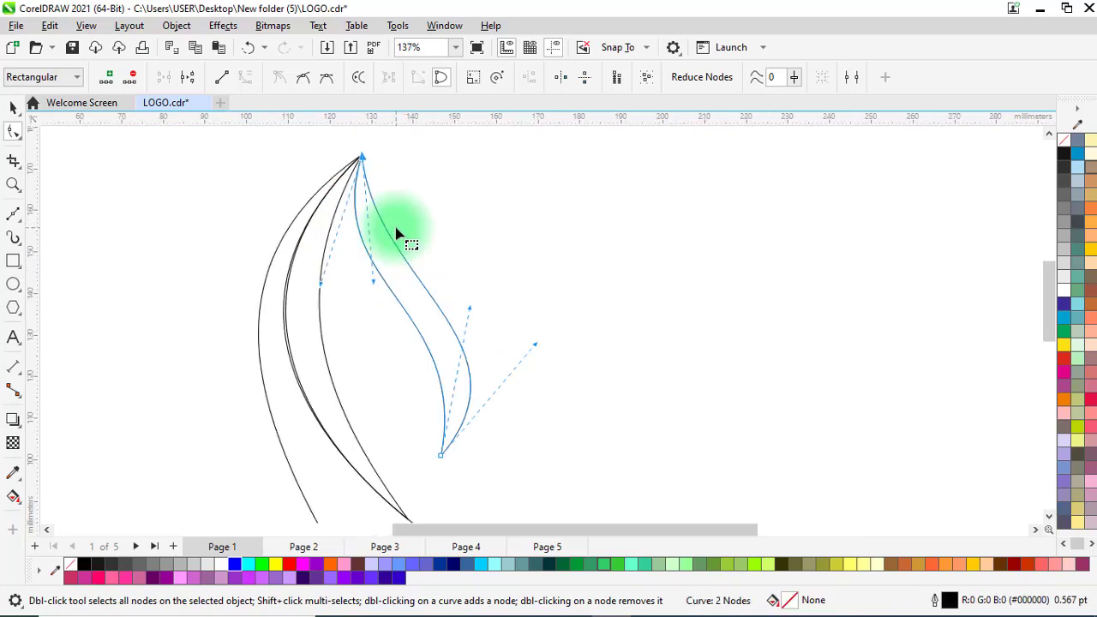
pyautogui.click(326, 194)
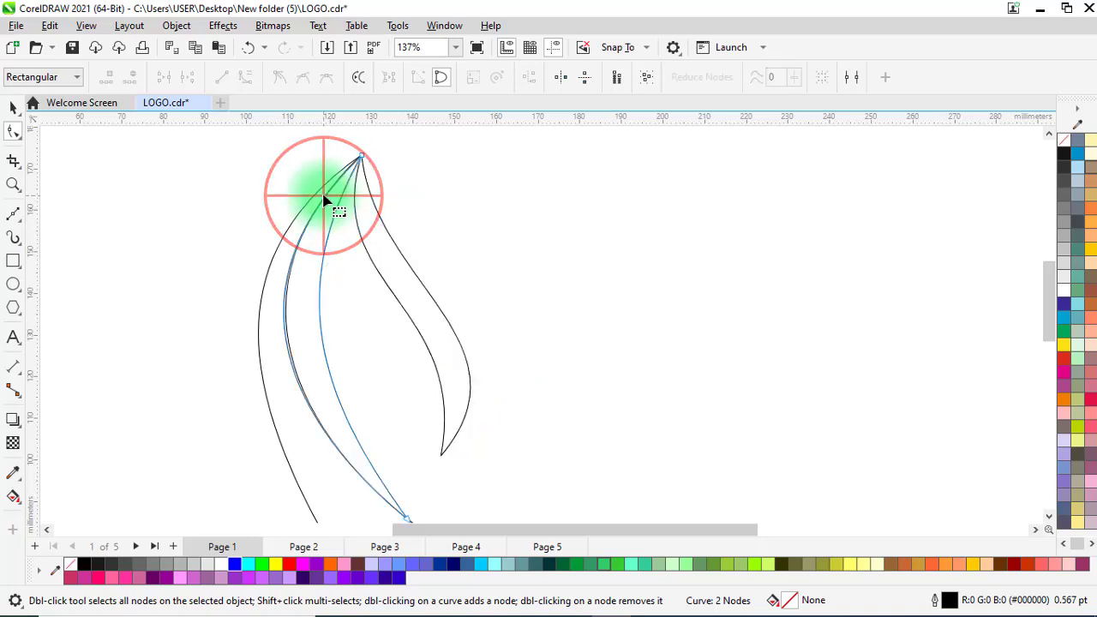
pyautogui.scroll(2, 330, 201)
pyautogui.click(379, 142)
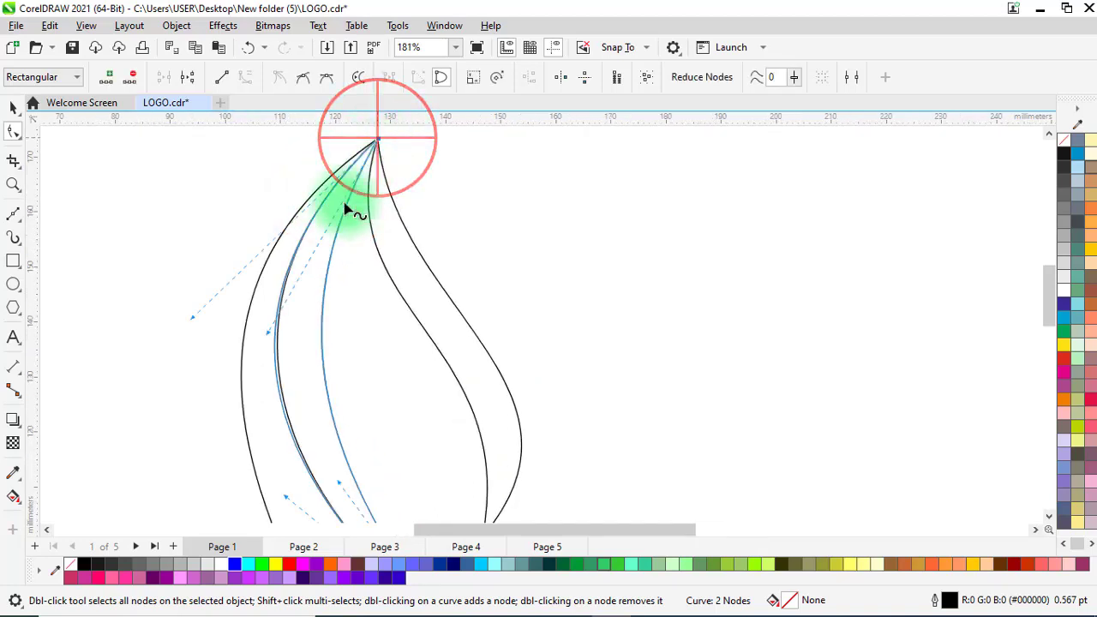
pyautogui.scroll(4, 269, 338)
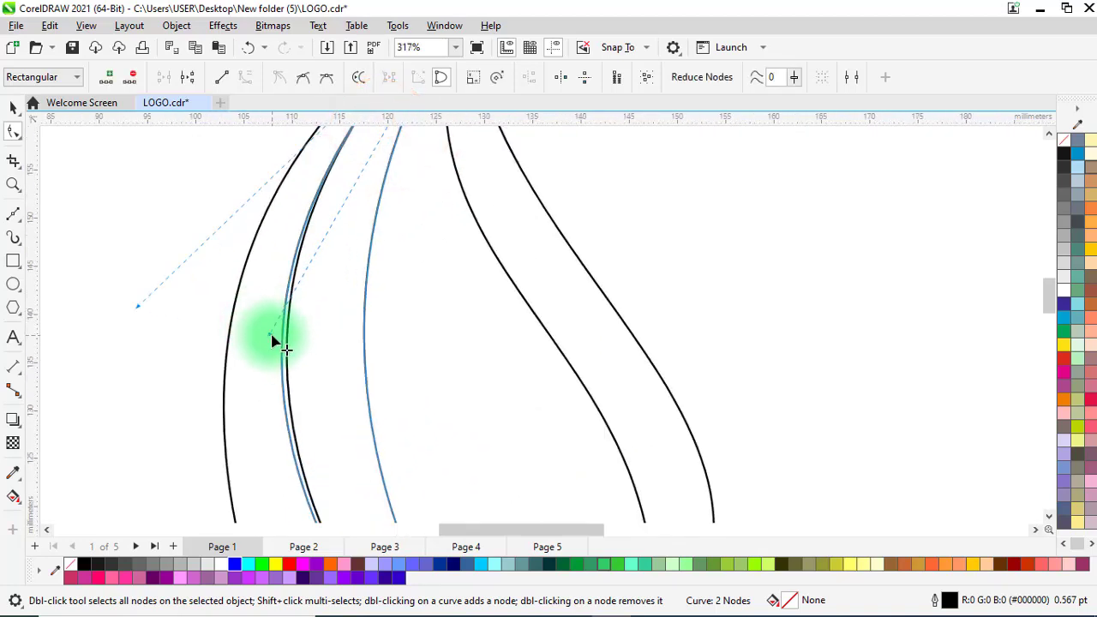
pyautogui.moveTo(271, 340); pyautogui.dragTo(275, 339)
pyautogui.moveTo(141, 313); pyautogui.dragTo(157, 311)
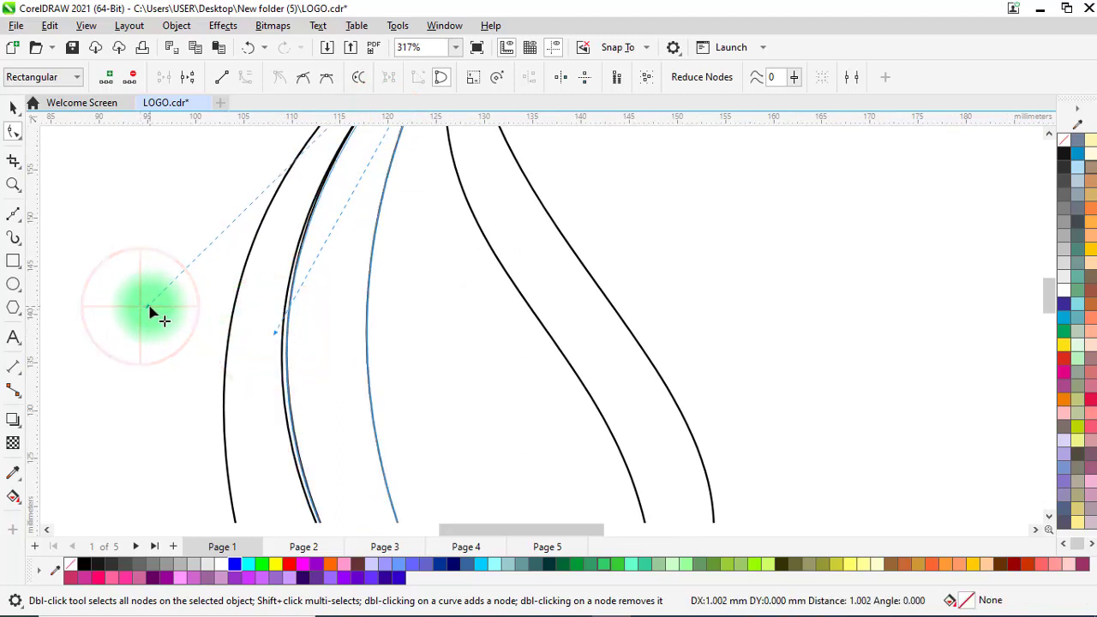
# Step: Adjust the lower handle of the second crescent's outer edge to close the gap along the first leaf
pyautogui.scroll(-3, 159, 261)
pyautogui.scroll(3, 240, 458)
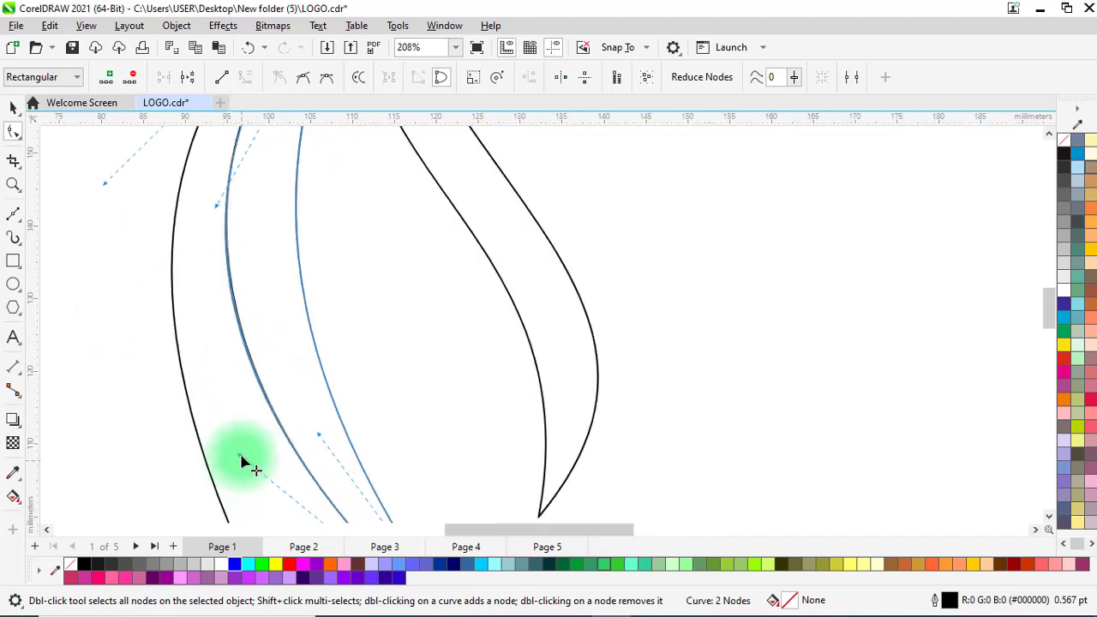
pyautogui.moveTo(240, 456); pyautogui.dragTo(246, 458)
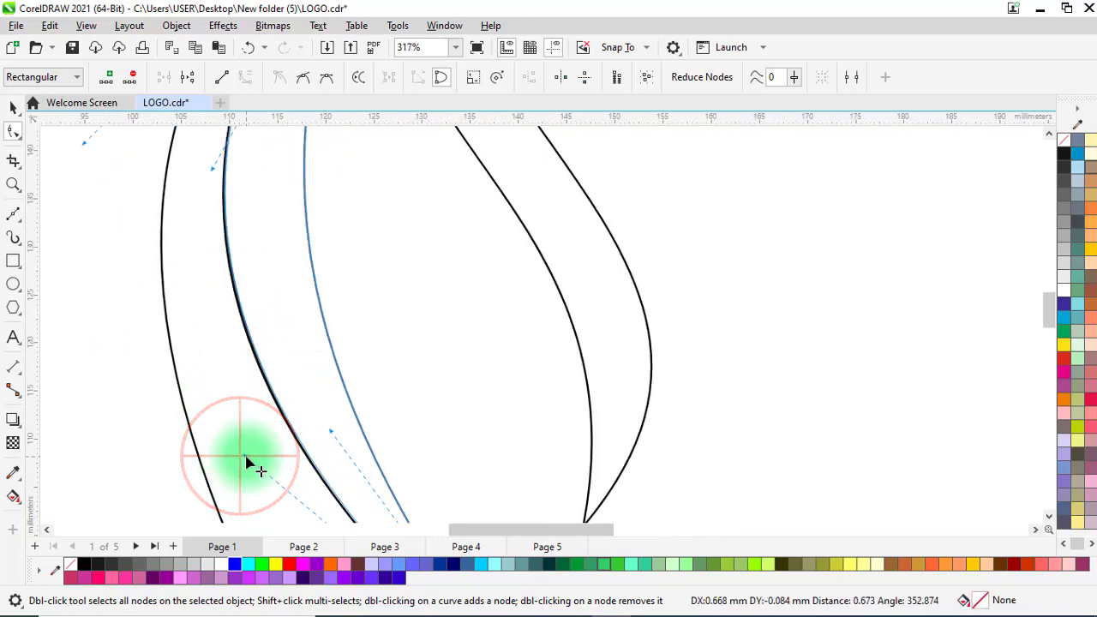
pyautogui.scroll(-6, 220, 392)
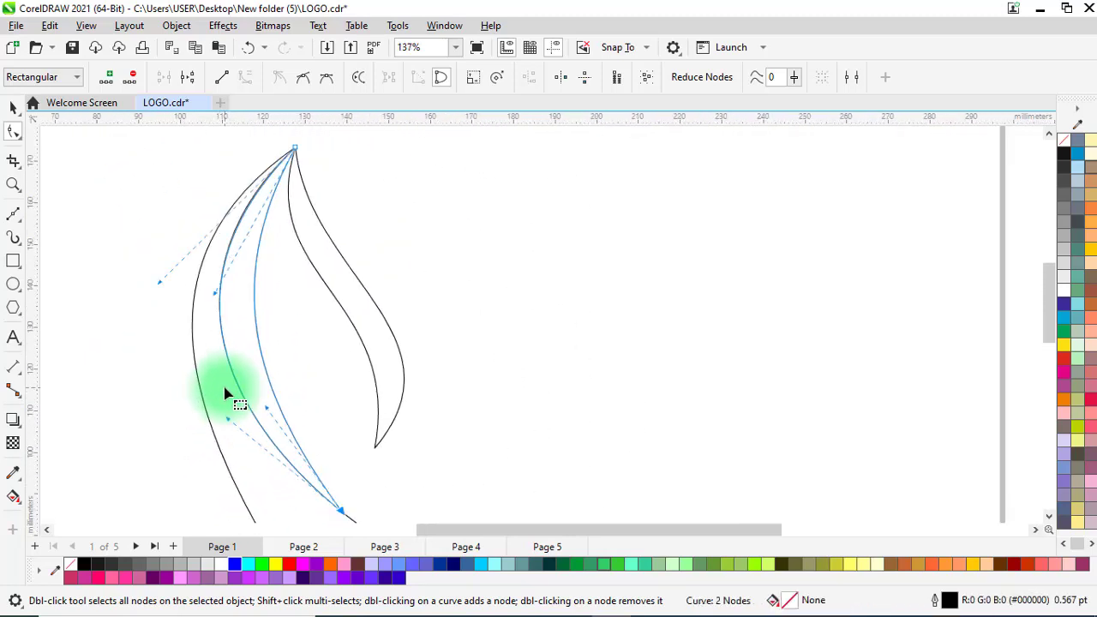
# Step: Draw a closed two-node Bézier shape between the S-shaped leaf's lower point and the shared upper tip
pyautogui.click(15, 214)
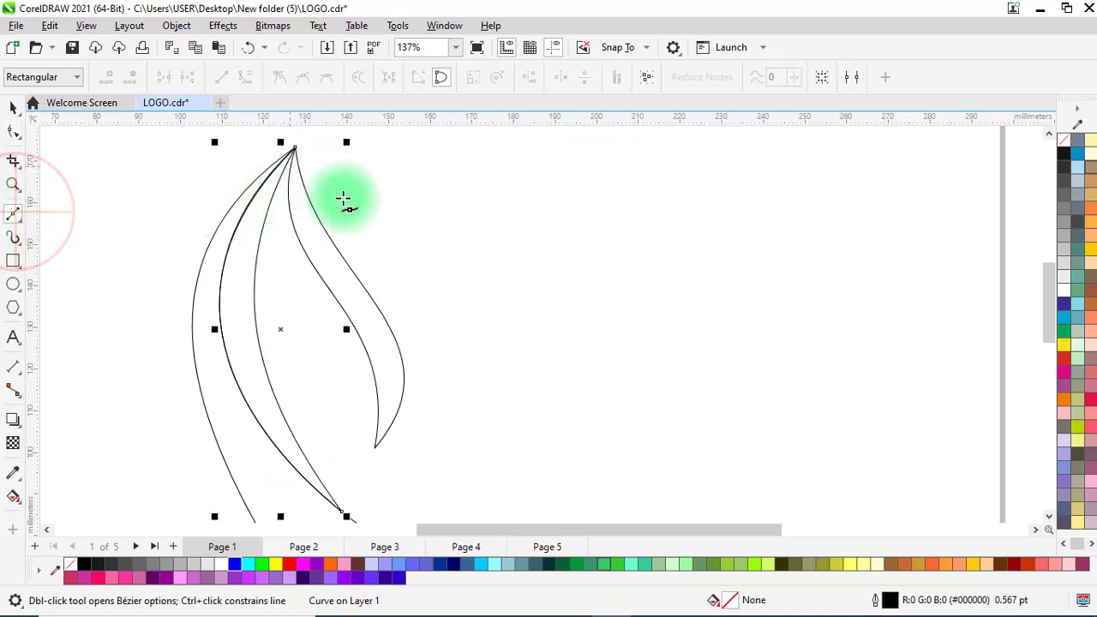
pyautogui.click(375, 448)
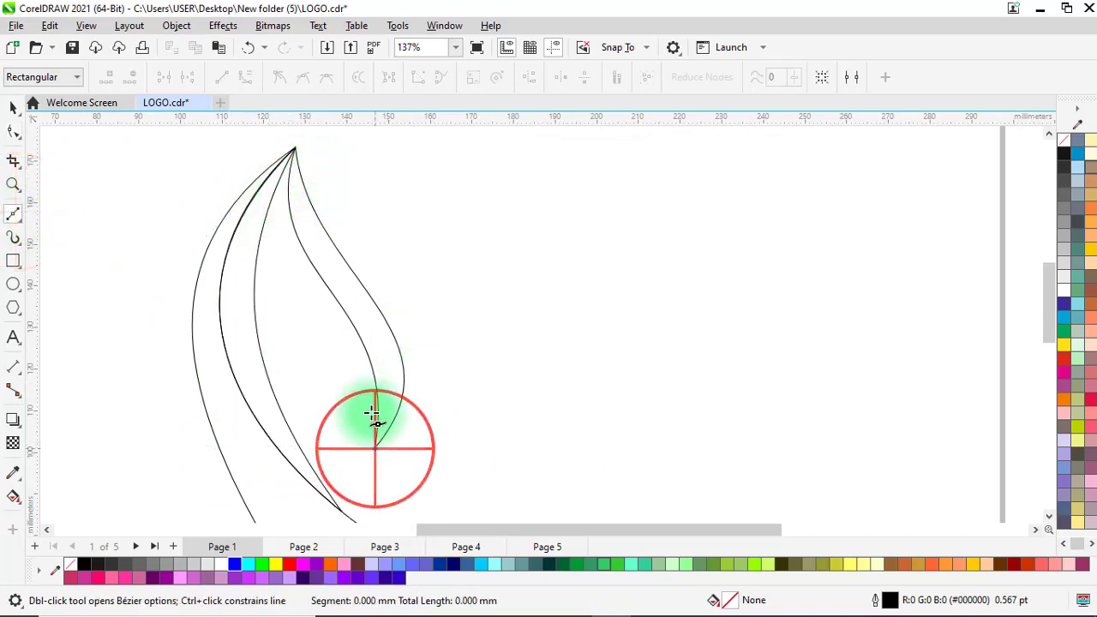
pyautogui.click(294, 148)
pyautogui.click(375, 447)
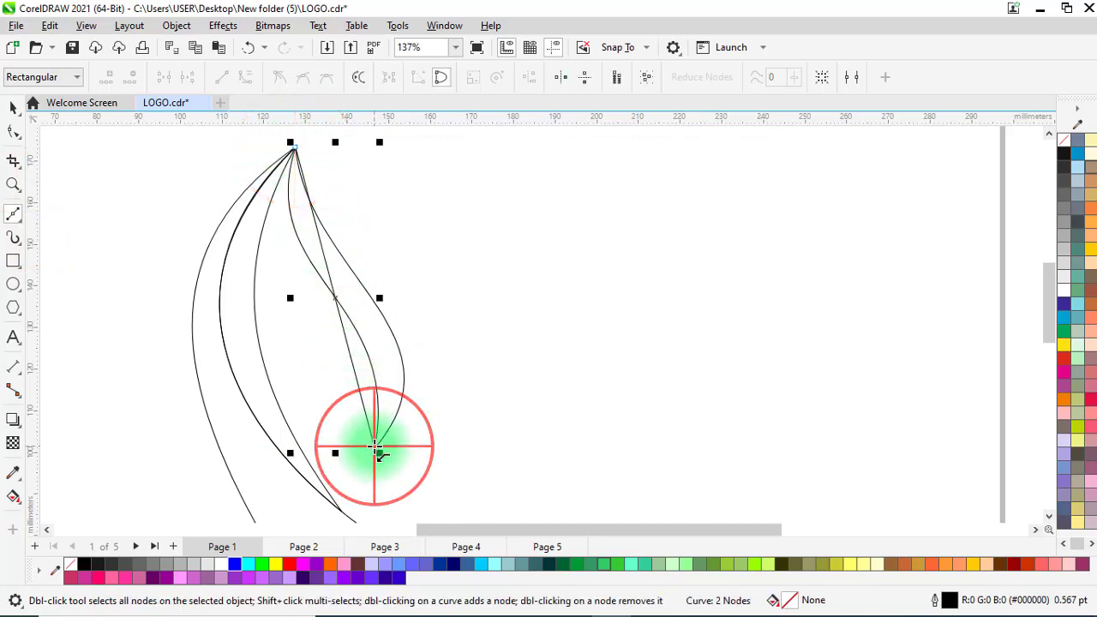
# Step: Convert both straight sides of the new two-node shape to curves and bend them outward, away from the crescents
pyautogui.click(12, 131)
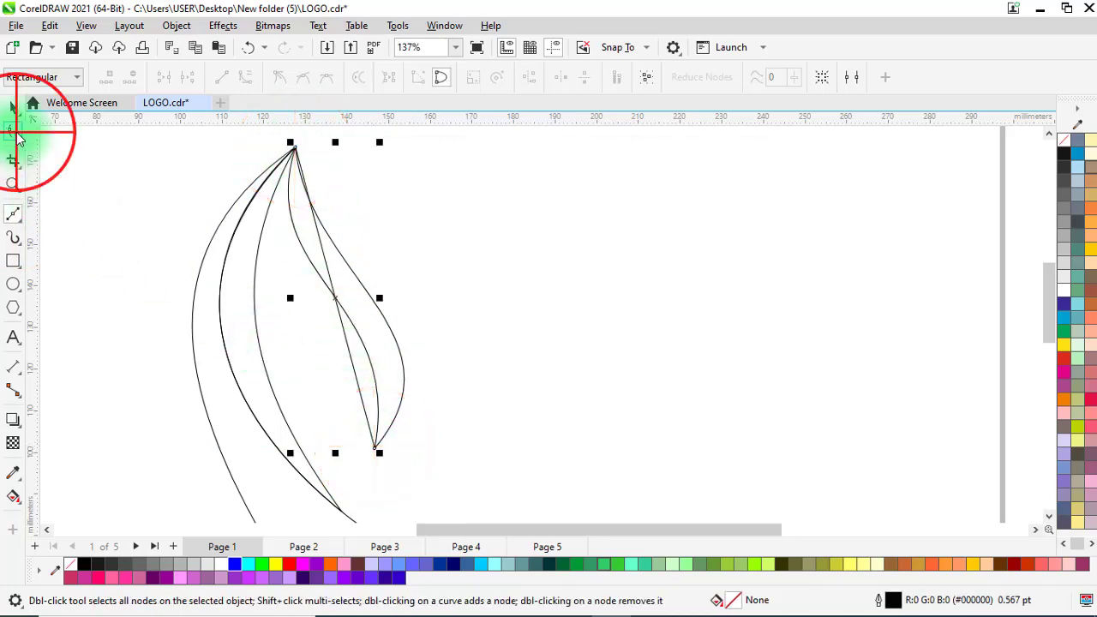
pyautogui.click(336, 304)
pyautogui.click(246, 77)
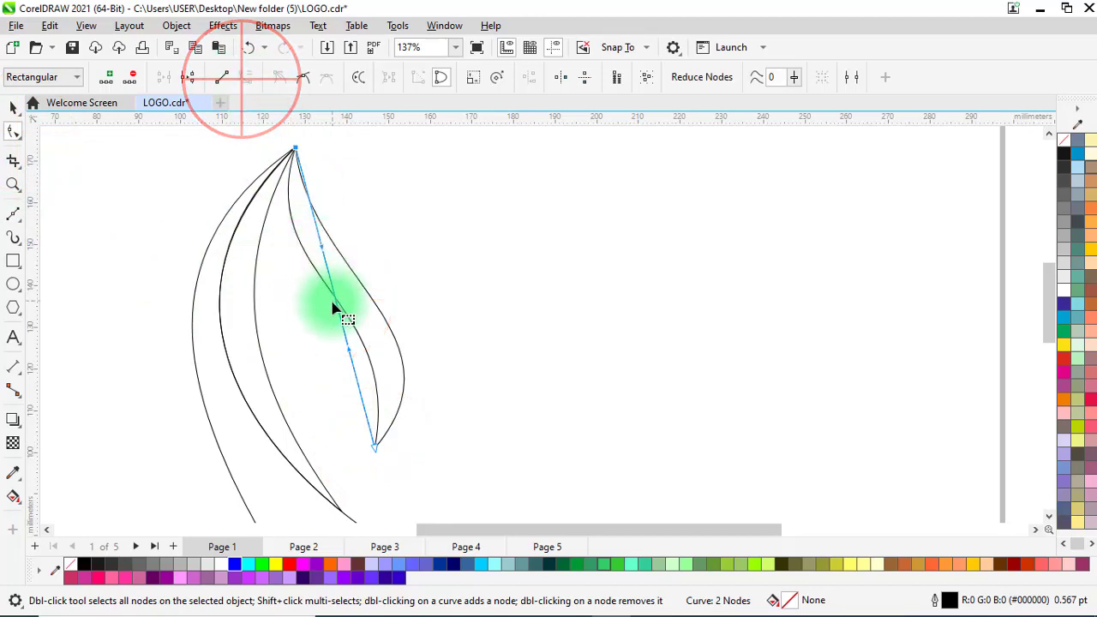
pyautogui.moveTo(337, 303); pyautogui.dragTo(434, 312)
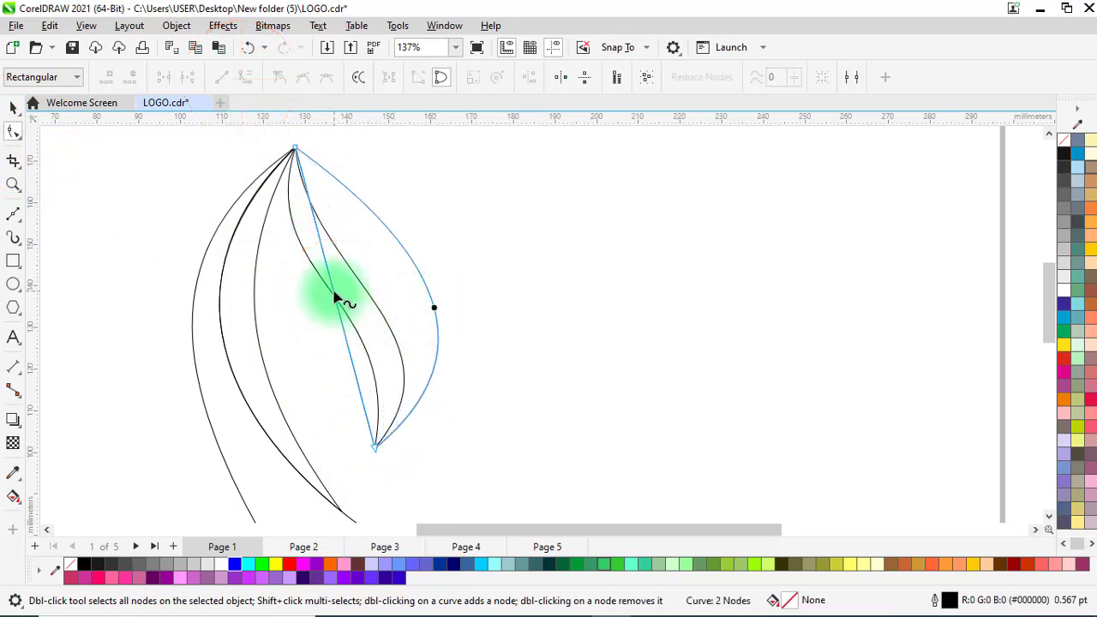
pyautogui.click(245, 77)
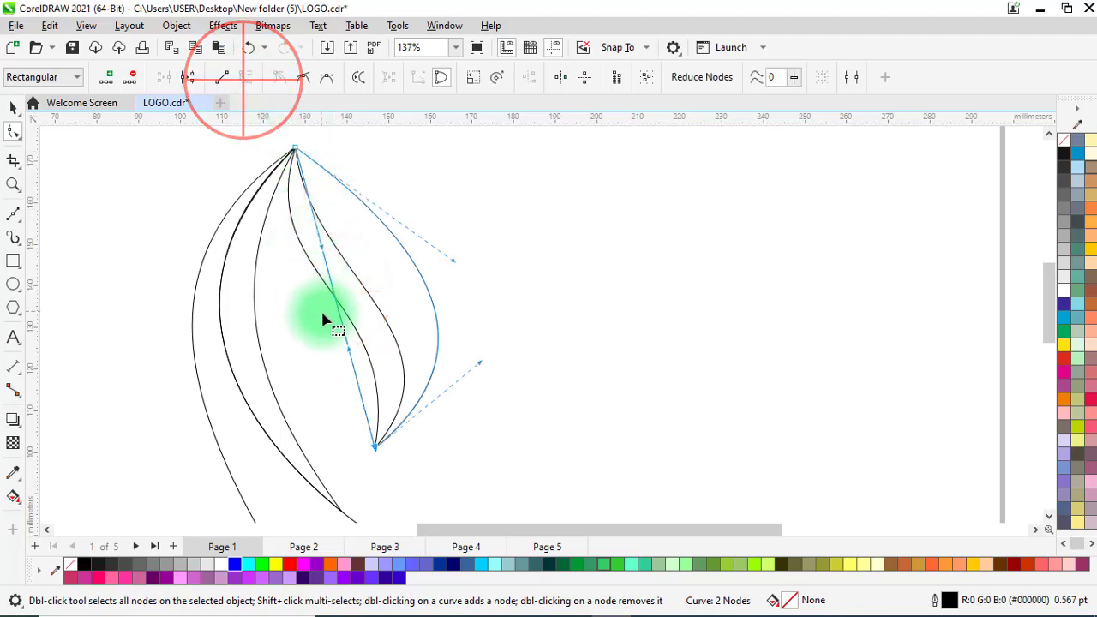
pyautogui.moveTo(337, 298); pyautogui.dragTo(377, 307)
# Step: Adjust the upper and lower handles of the new shape's inner edge so it follows the S-shaped leaf's outer edge
pyautogui.click(290, 148)
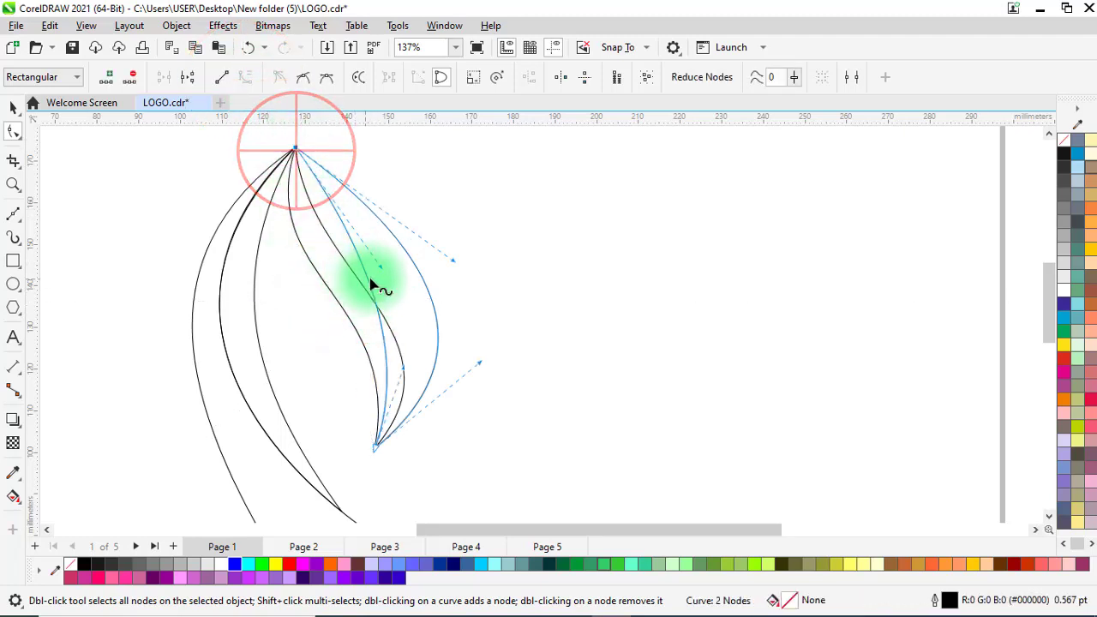
pyautogui.moveTo(382, 269); pyautogui.dragTo(459, 354)
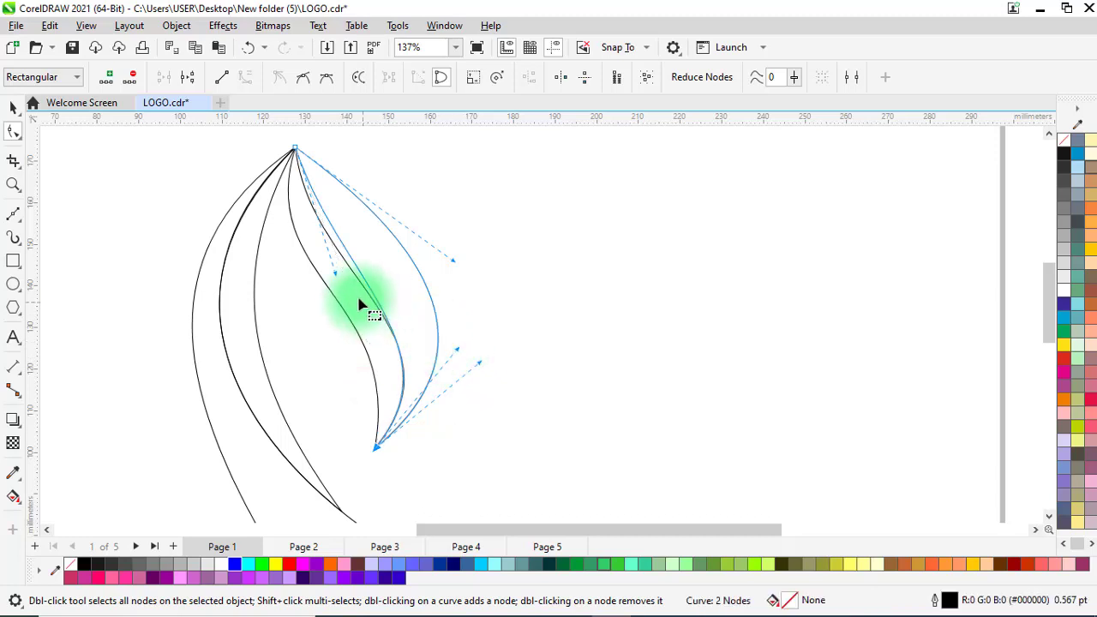
pyautogui.moveTo(337, 276); pyautogui.dragTo(318, 272)
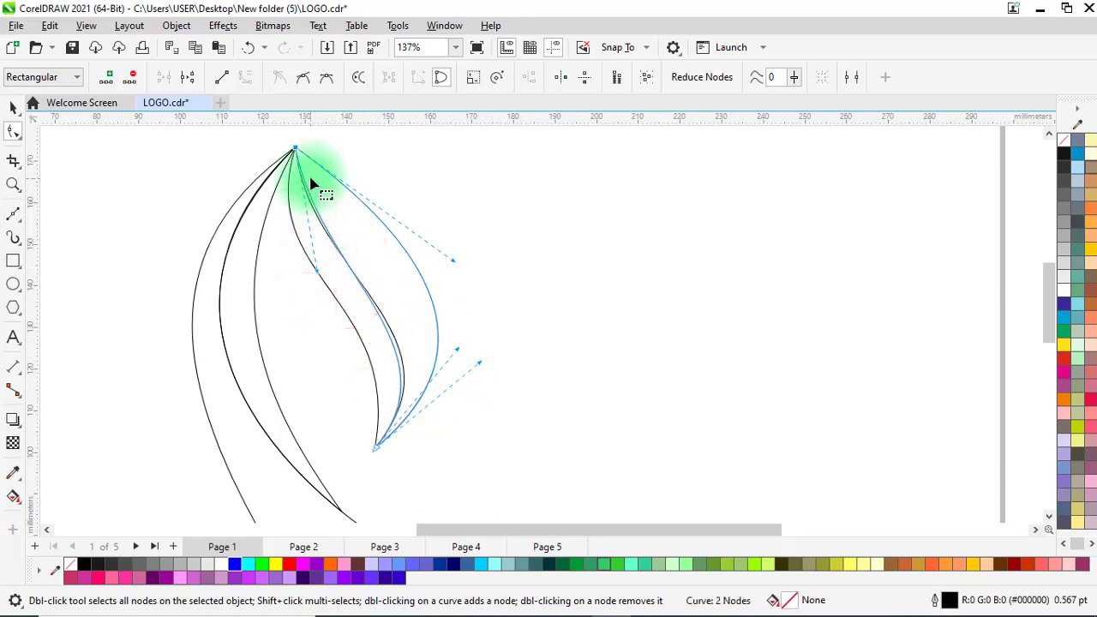
pyautogui.scroll(2, 311, 183)
pyautogui.moveTo(334, 317); pyautogui.dragTo(319, 307)
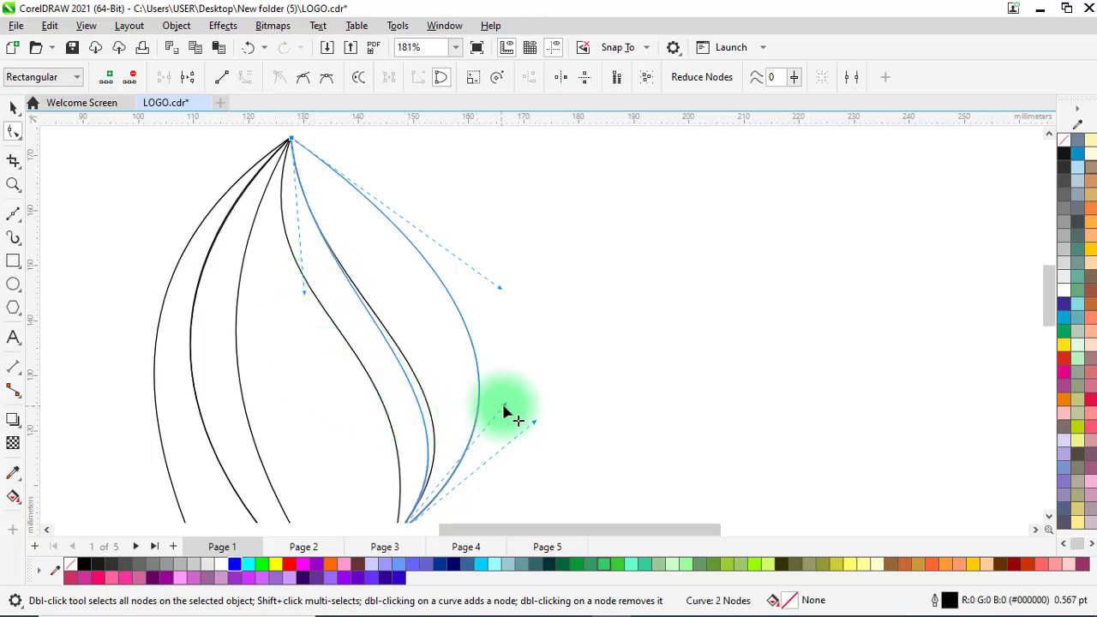
pyautogui.moveTo(506, 412); pyautogui.dragTo(521, 394)
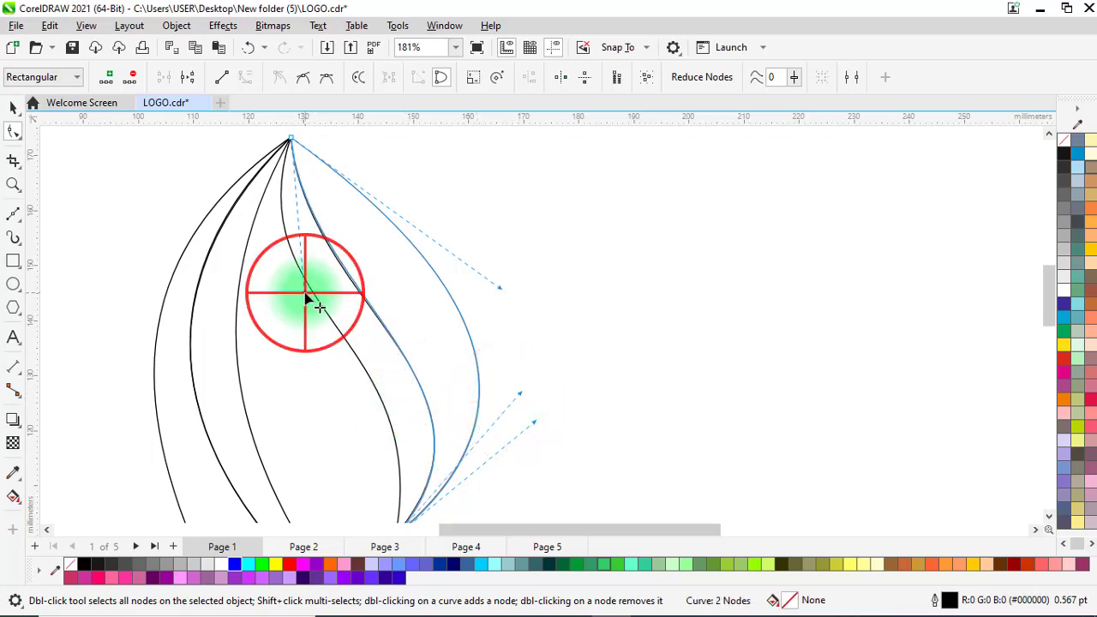
pyautogui.moveTo(307, 295); pyautogui.dragTo(309, 306)
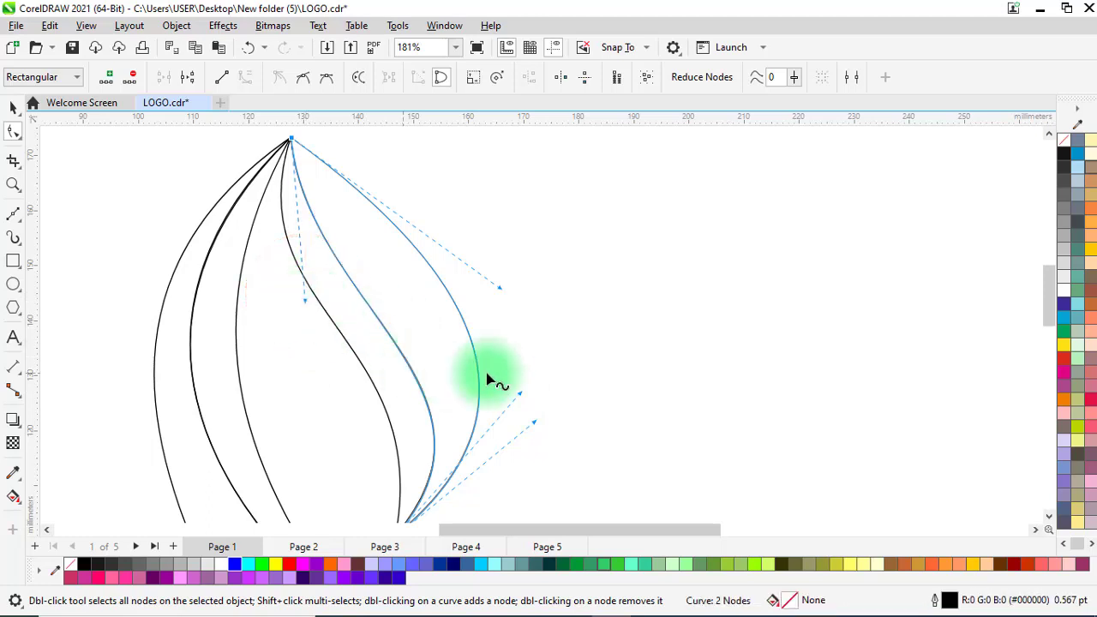
# Step: Reshape the new shape's outer edge with its upper and lower handles into a slimmer S-curve parallel to the inner edge
pyautogui.moveTo(501, 288); pyautogui.dragTo(436, 289)
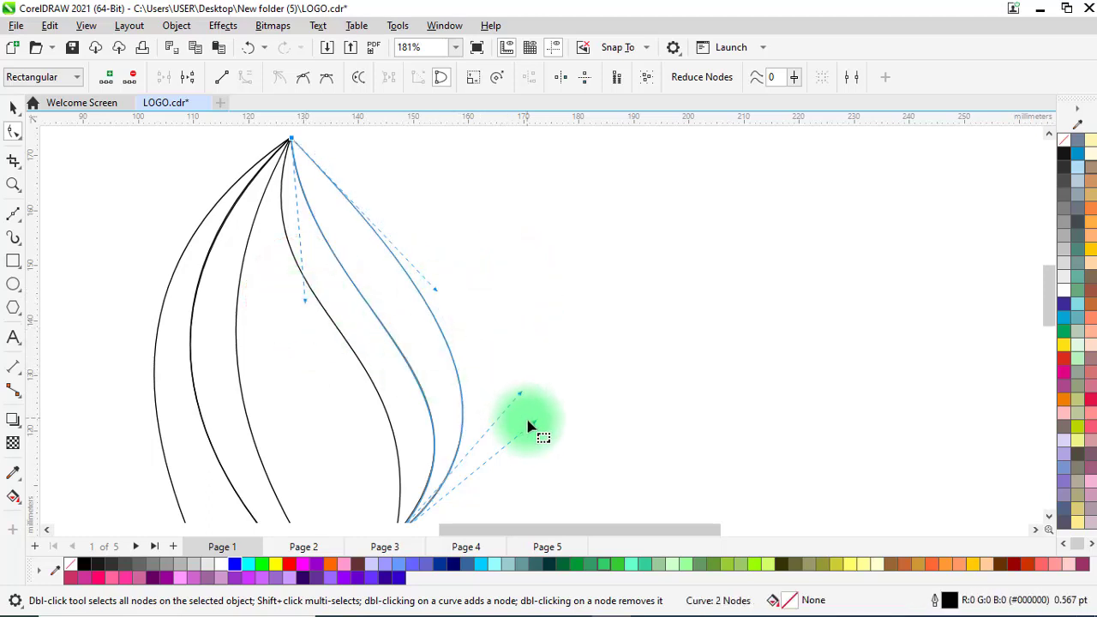
pyautogui.moveTo(533, 423); pyautogui.dragTo(539, 366)
pyautogui.moveTo(436, 292); pyautogui.dragTo(385, 292)
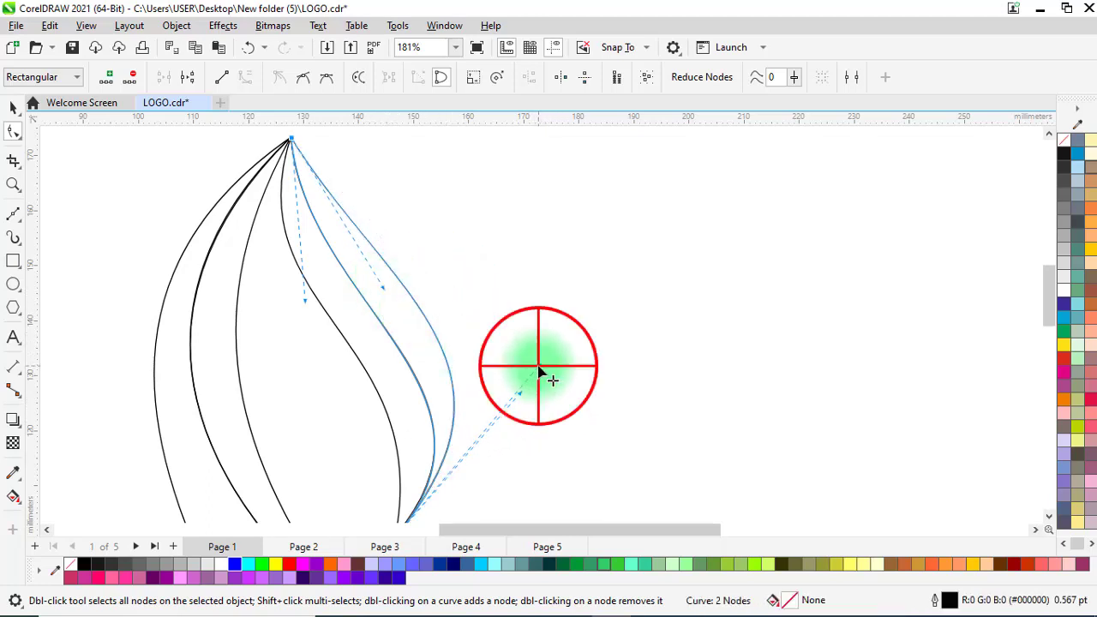
pyautogui.moveTo(539, 367); pyautogui.dragTo(565, 370)
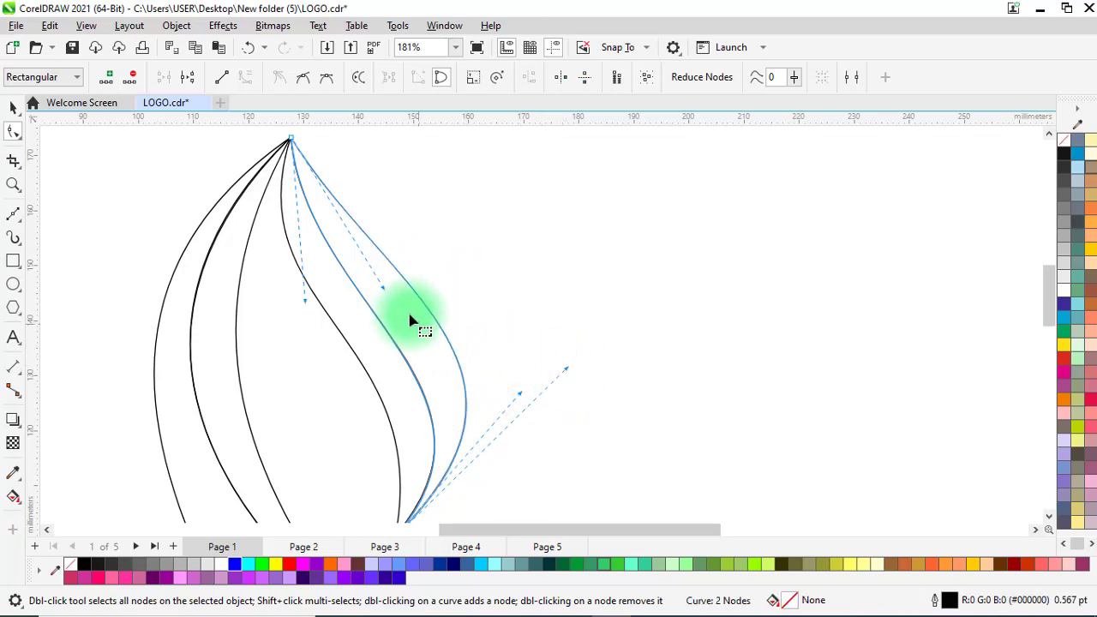
pyautogui.moveTo(385, 294); pyautogui.dragTo(374, 293)
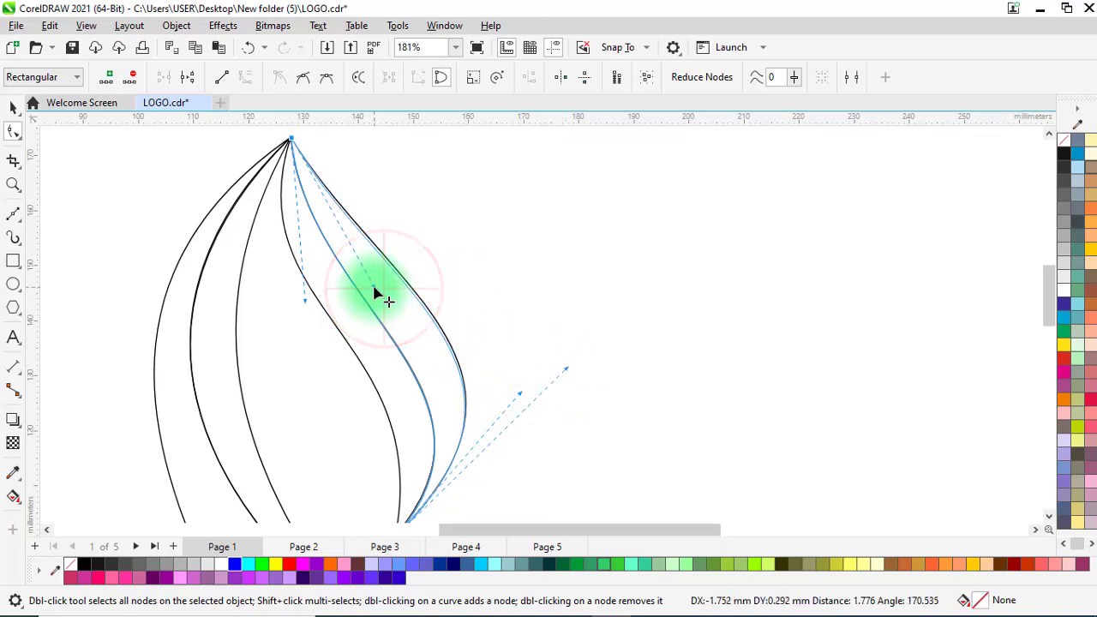
pyautogui.scroll(-1, 403, 231)
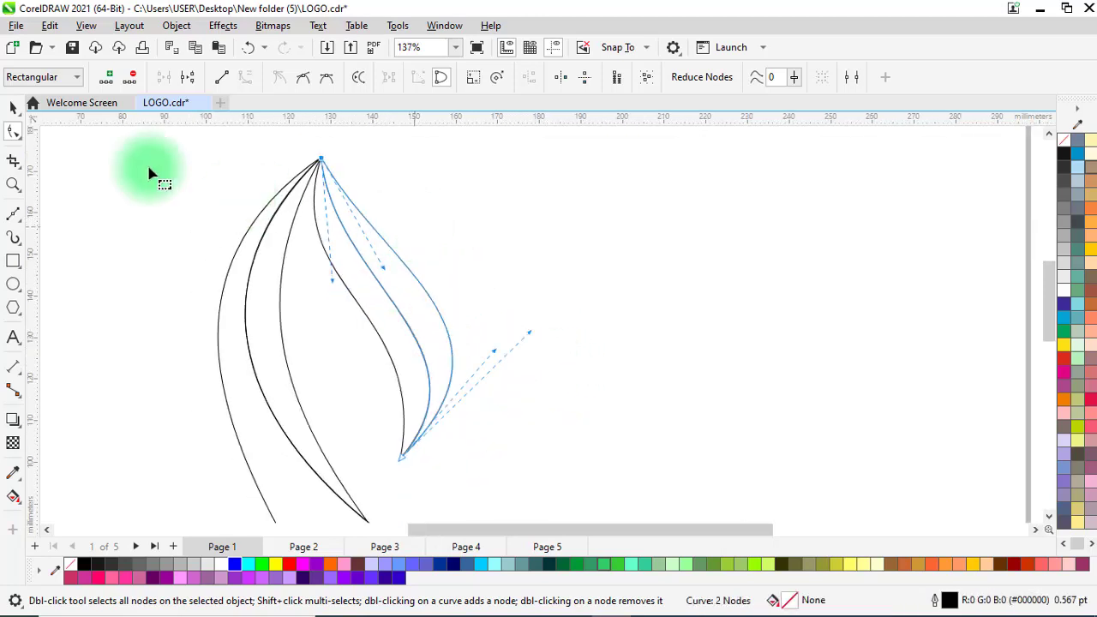
# Step: Fill the two adjoining S-shaped leaves with solid green (#00FF00) and remove their outlines
pyautogui.click(13, 107)
pyautogui.click(169, 182)
pyautogui.scroll(-1, 463, 183)
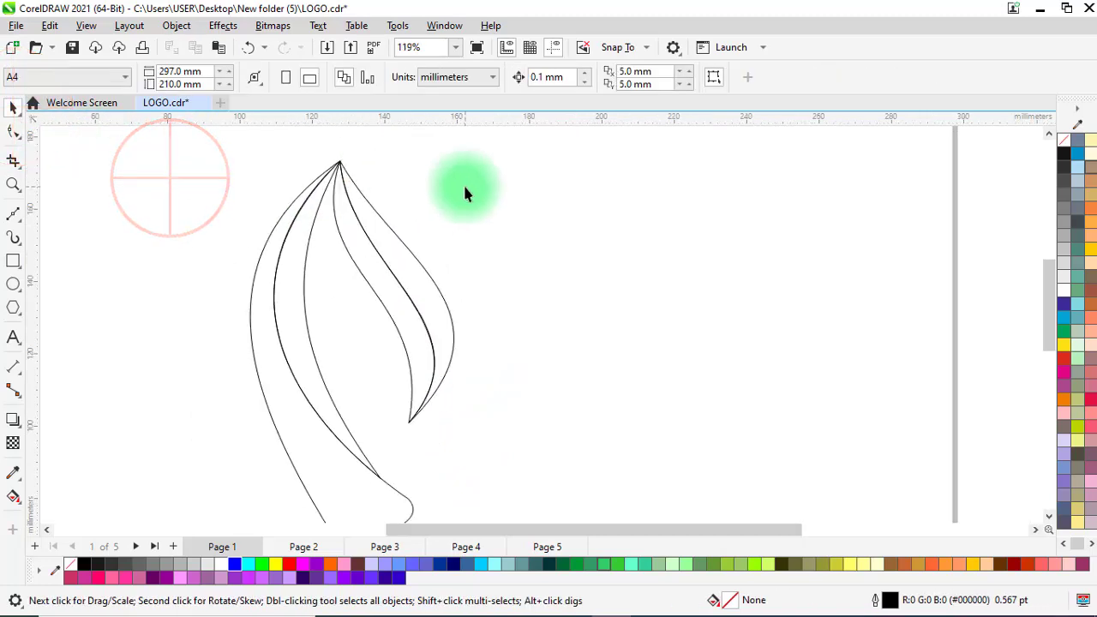
pyautogui.moveTo(1045, 294); pyautogui.dragTo(1047, 300)
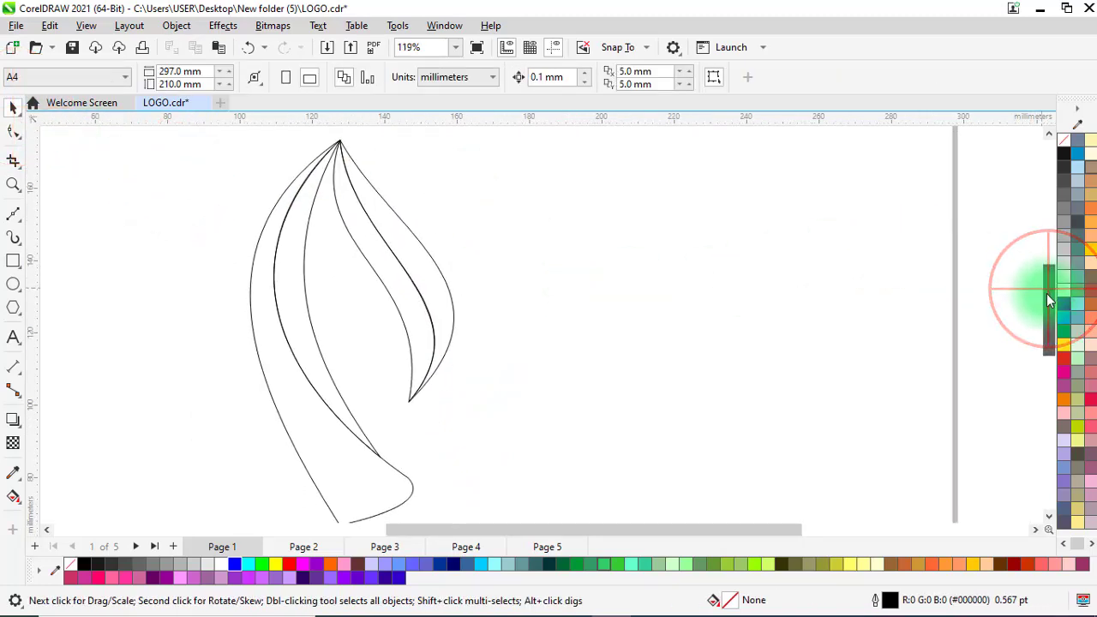
pyautogui.click(649, 297)
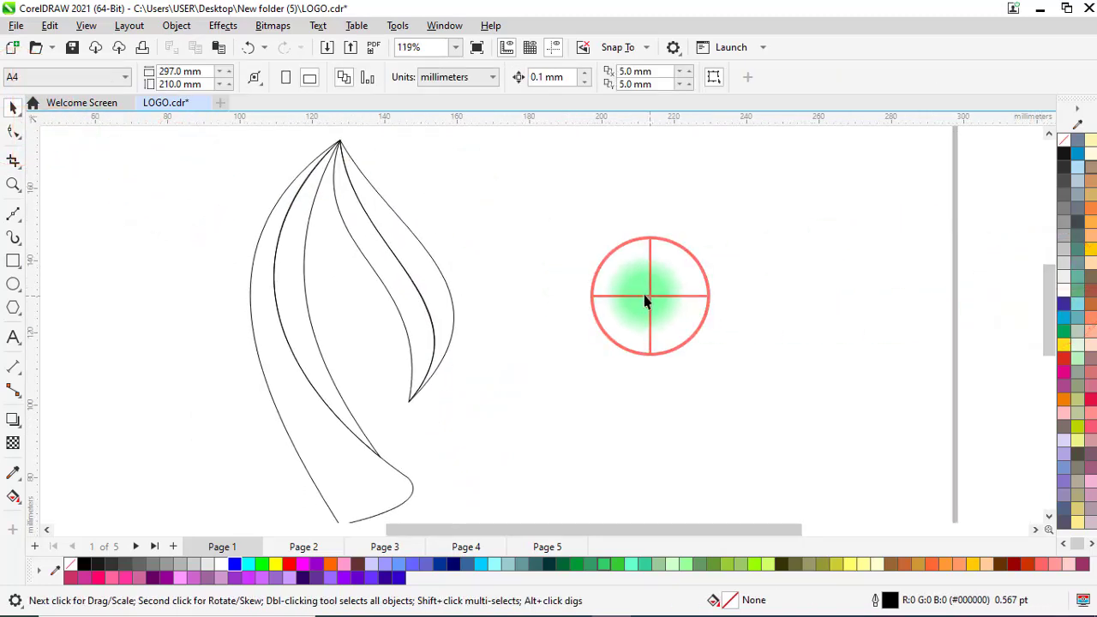
pyautogui.click(429, 284)
pyautogui.click(261, 564)
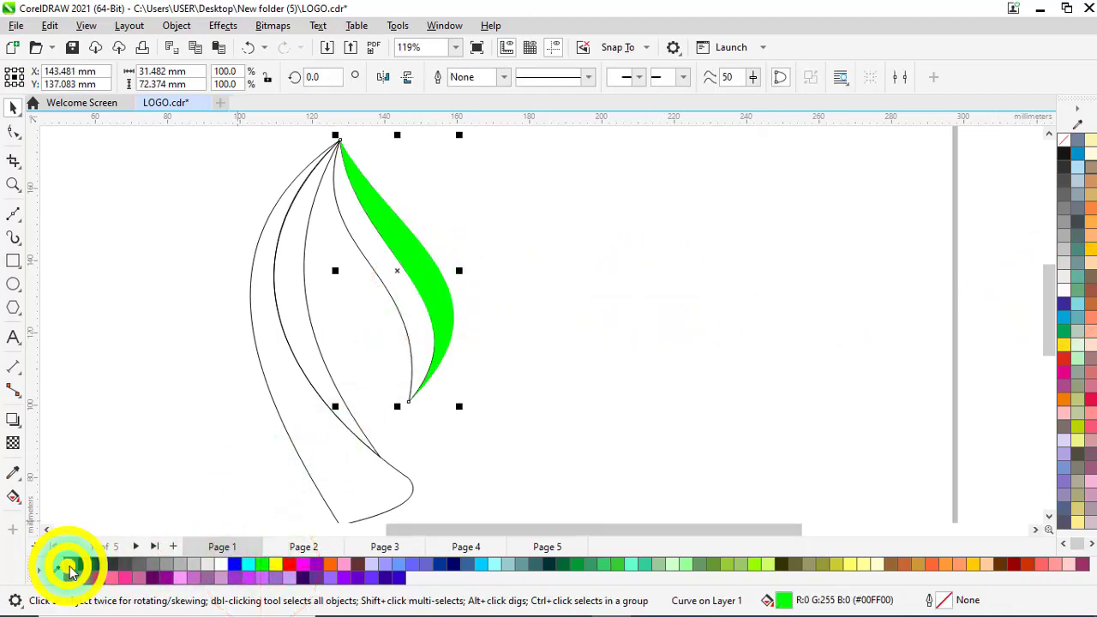
pyautogui.click(418, 346)
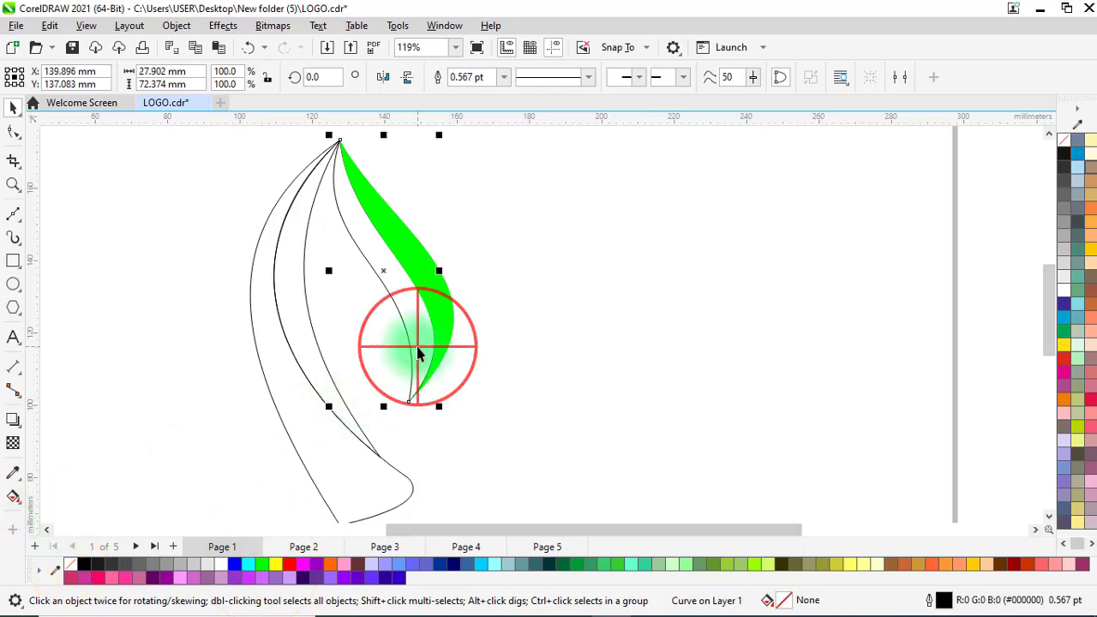
pyautogui.click(263, 564)
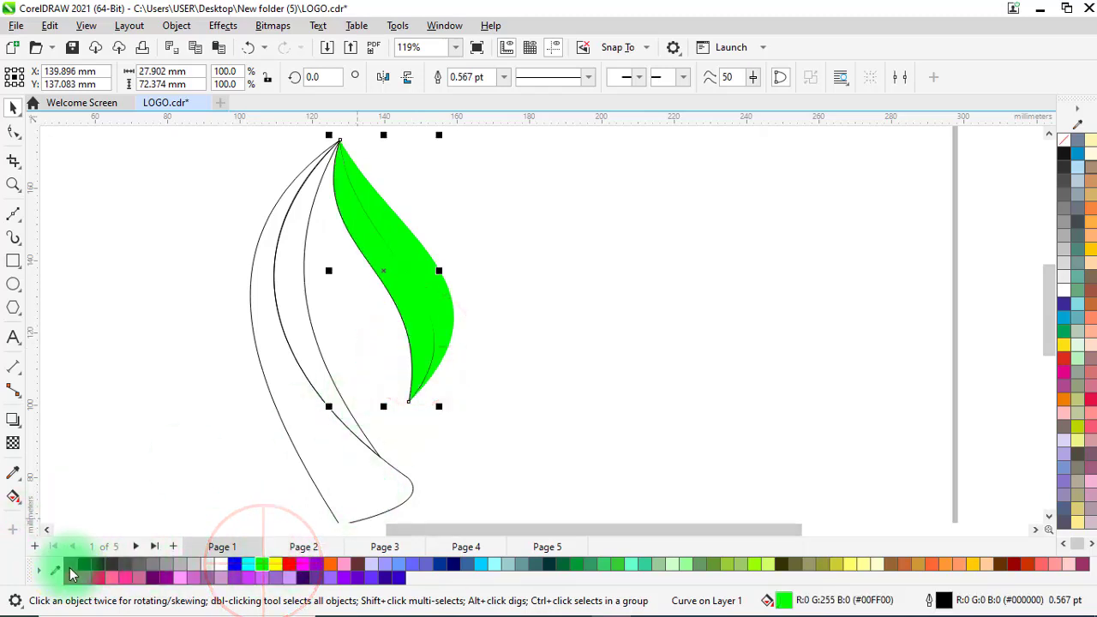
# Step: Apply a linear fountain fill along the inner S-shaped leaf, running from dark green near the tip to bright green below
pyautogui.click(12, 496)
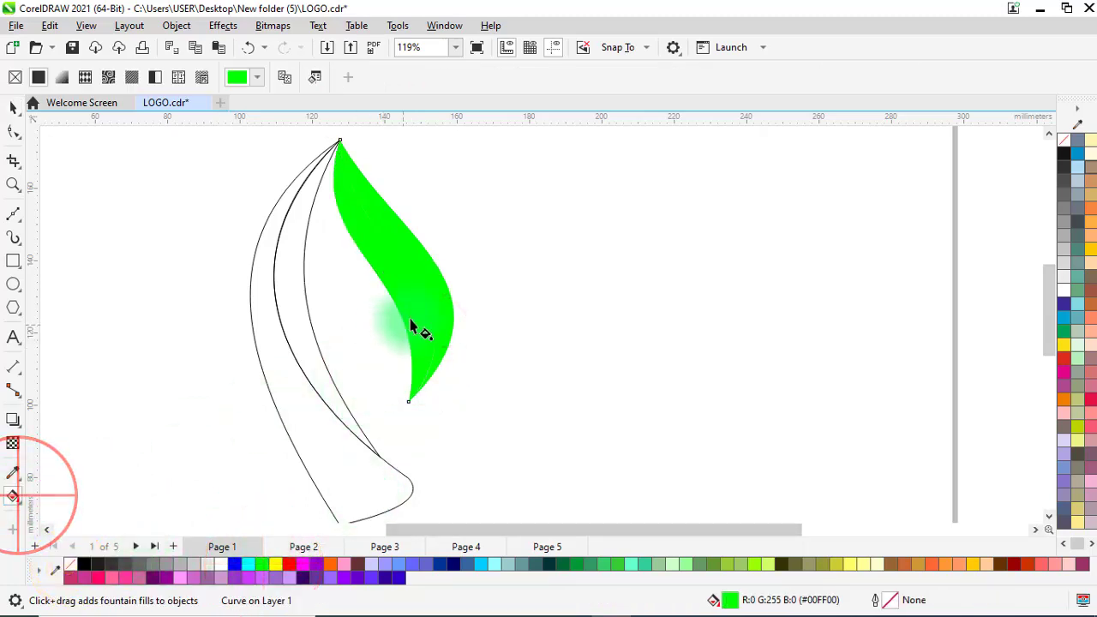
pyautogui.moveTo(380, 207); pyautogui.dragTo(439, 346)
pyautogui.click(269, 563)
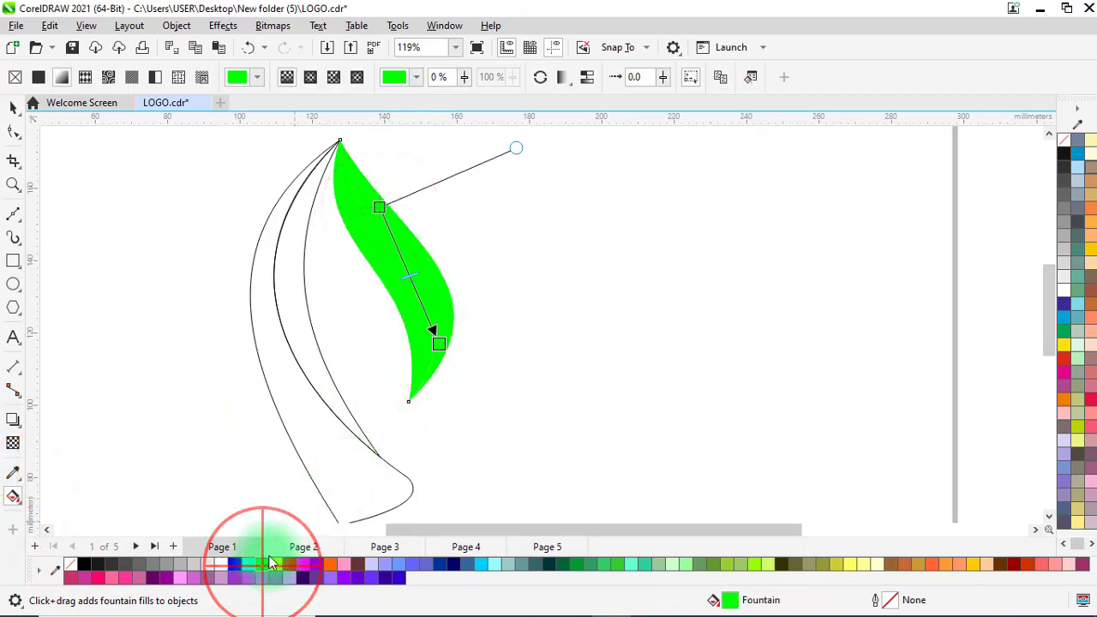
pyautogui.moveTo(269, 563); pyautogui.dragTo(365, 189)
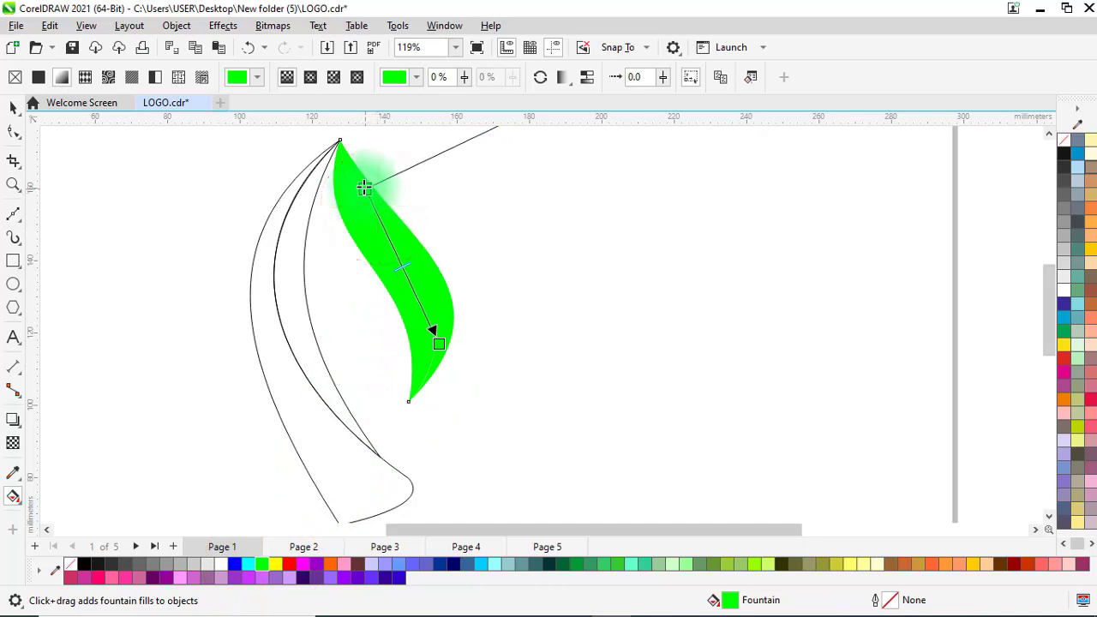
pyautogui.click(267, 566)
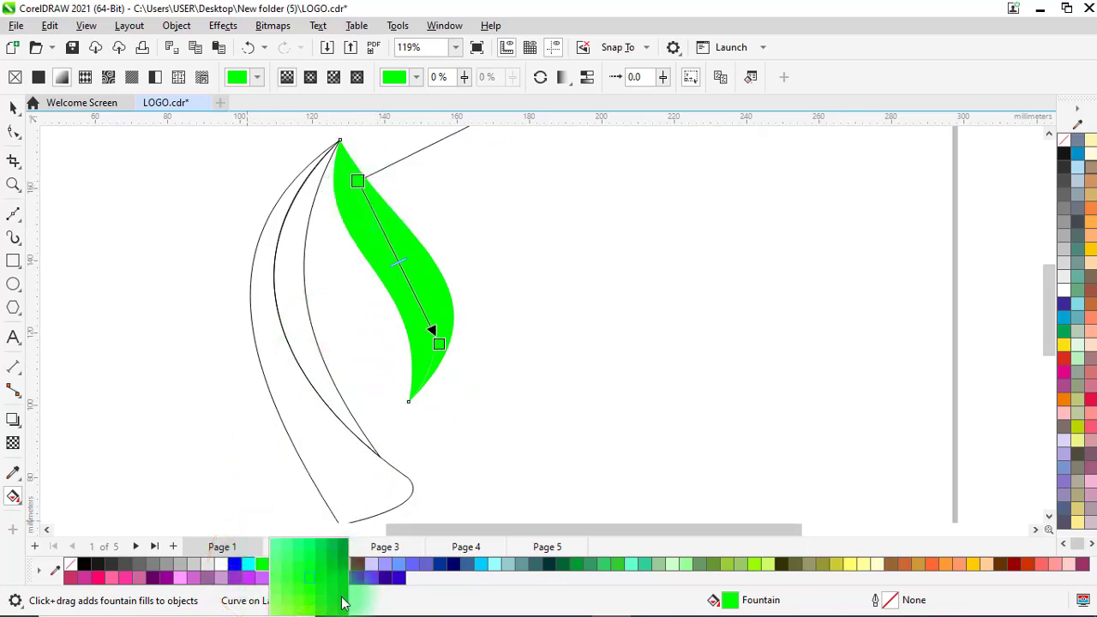
pyautogui.moveTo(341, 605); pyautogui.dragTo(425, 293)
# Step: Apply a linear fountain fill along the outer S-shaped leaf, running from bright green near the tip to dark green below
pyautogui.click(13, 497)
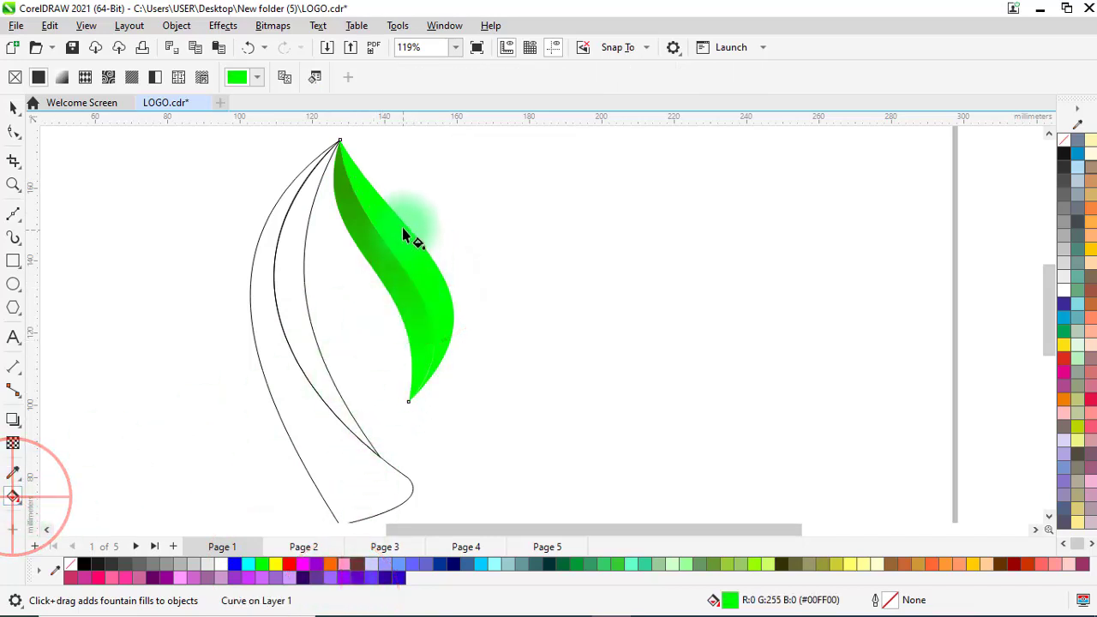
pyautogui.moveTo(375, 203); pyautogui.dragTo(444, 358)
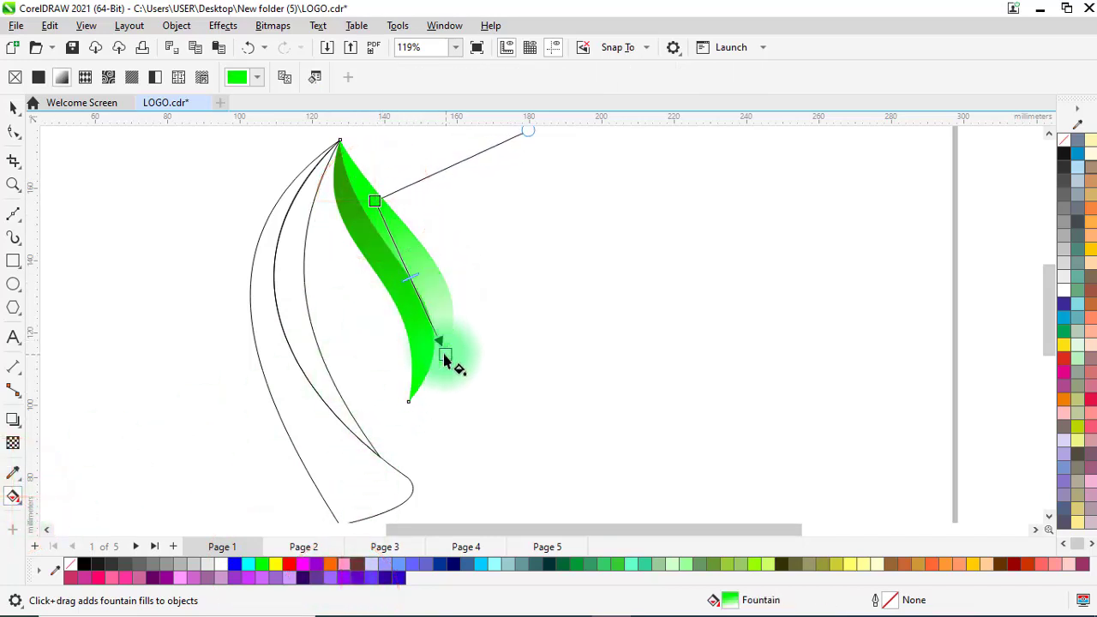
pyautogui.click(261, 565)
pyautogui.click(323, 565)
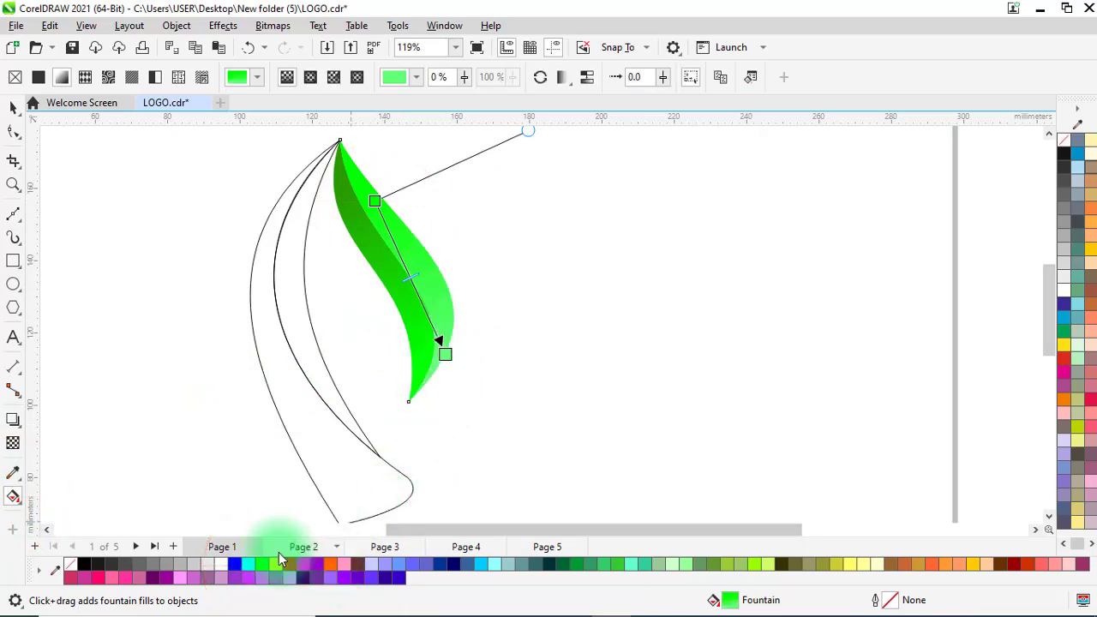
pyautogui.click(264, 566)
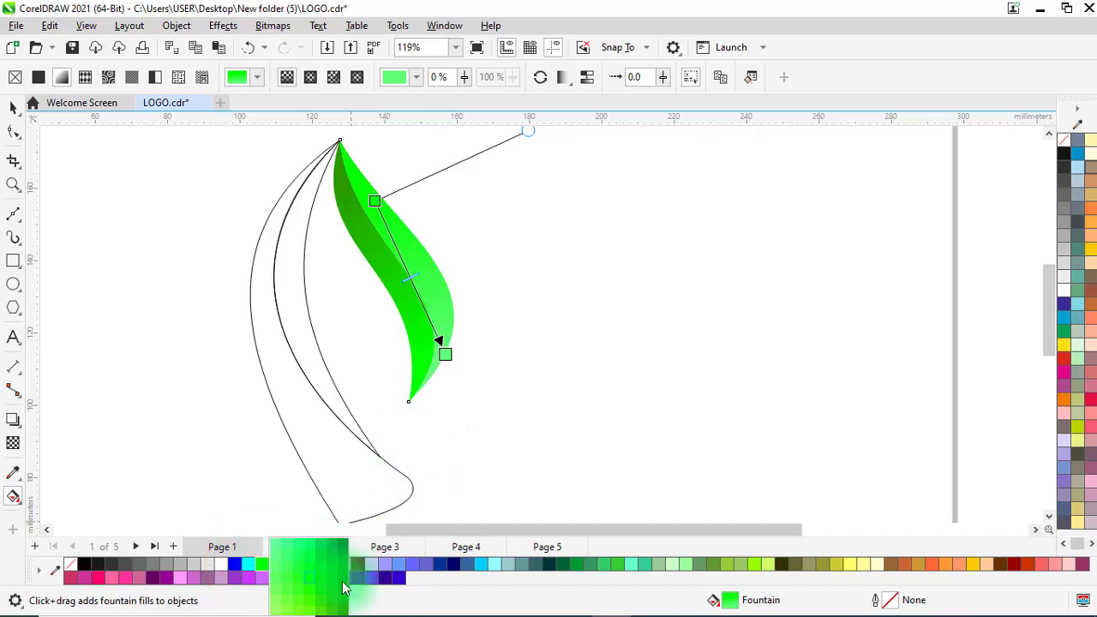
pyautogui.click(344, 604)
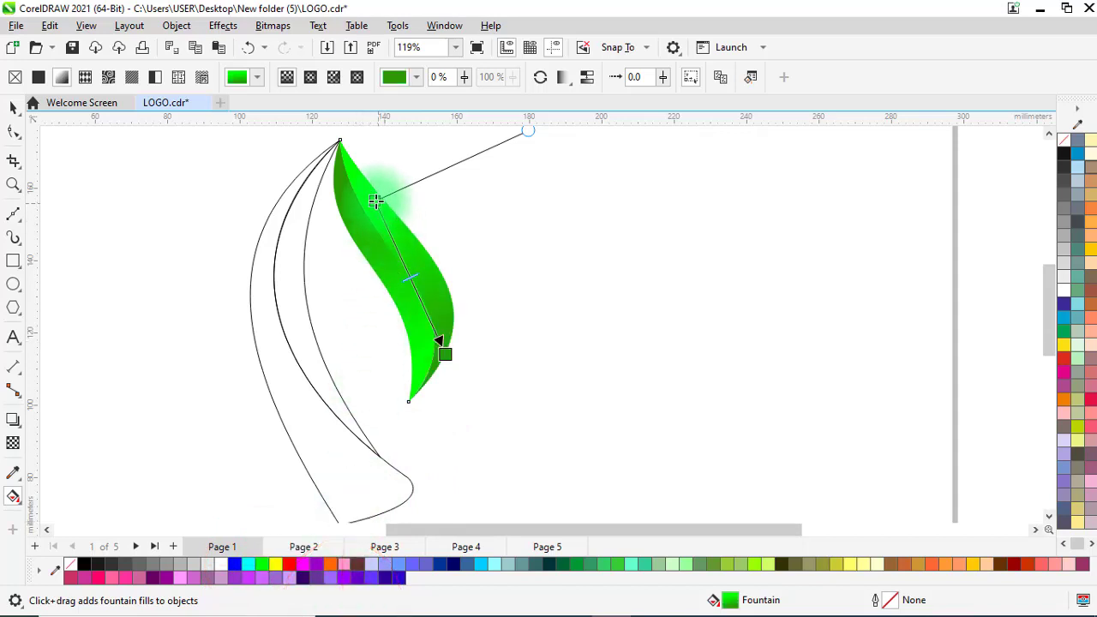
pyautogui.moveTo(375, 201); pyautogui.dragTo(372, 196)
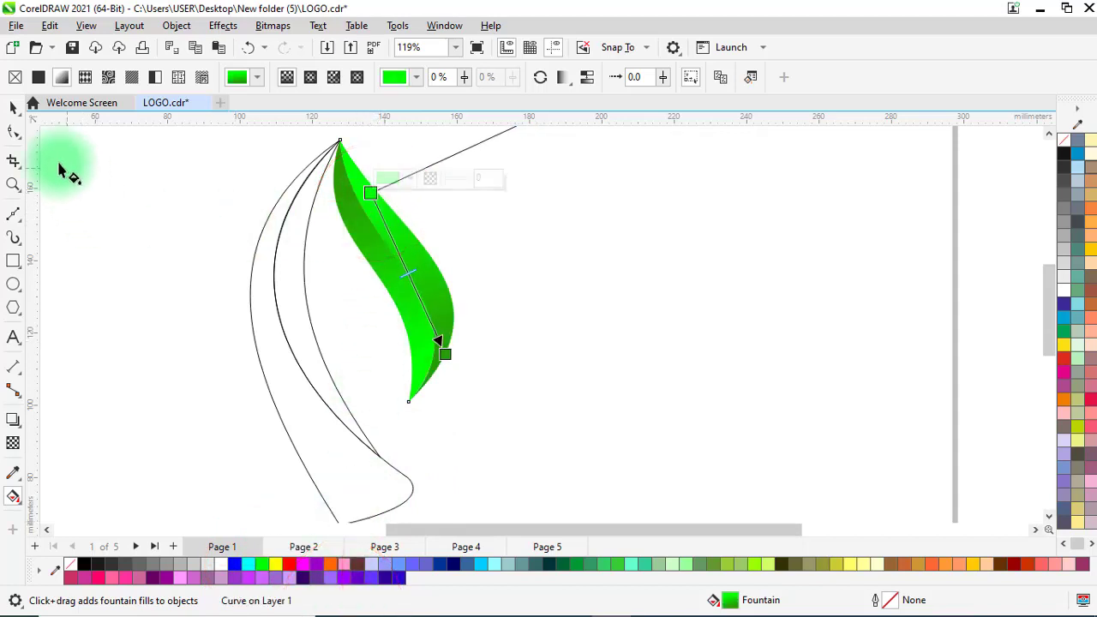
pyautogui.click(12, 106)
pyautogui.click(132, 240)
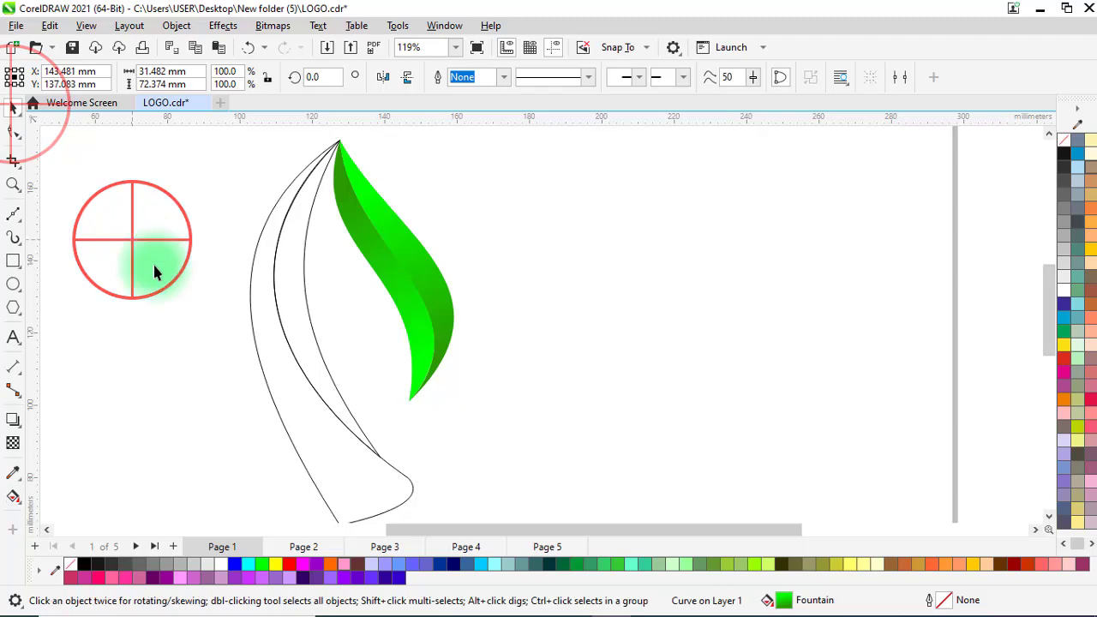
# Step: Fill the inner crescent with blue (#0000FF) and the large outer leaf with cyan (#00FFFF), removing both outlines
pyautogui.click(307, 358)
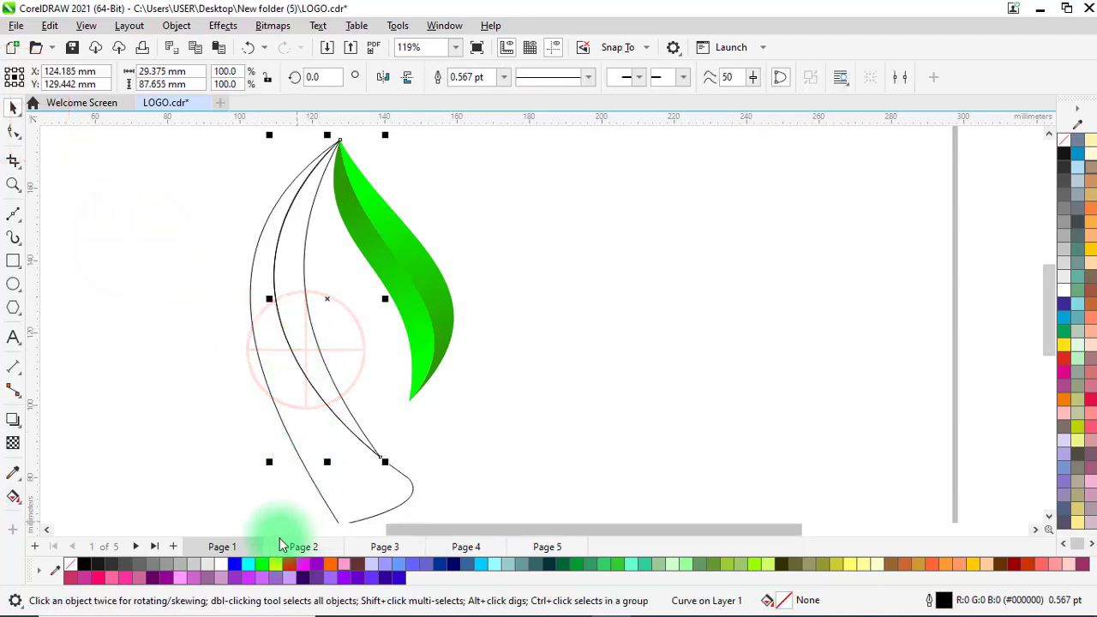
pyautogui.click(234, 565)
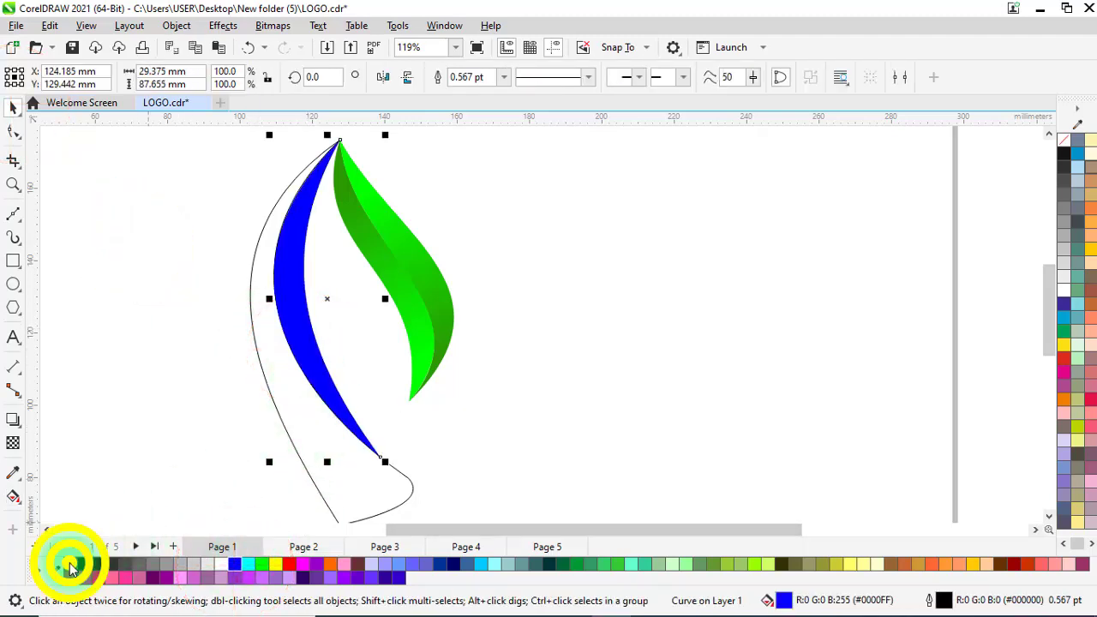
pyautogui.click(319, 443)
pyautogui.click(251, 565)
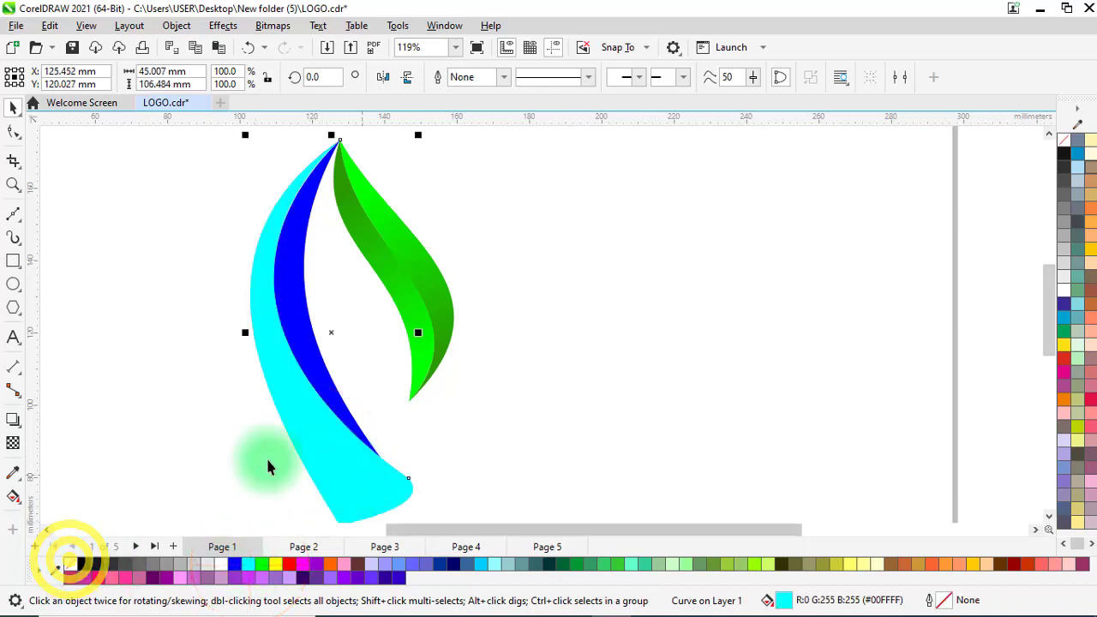
# Step: Apply a linear fountain fill down the large outer leaf, running from cyan near the upper end to blue at the base
pyautogui.click(13, 497)
pyautogui.moveTo(263, 247); pyautogui.dragTo(344, 501)
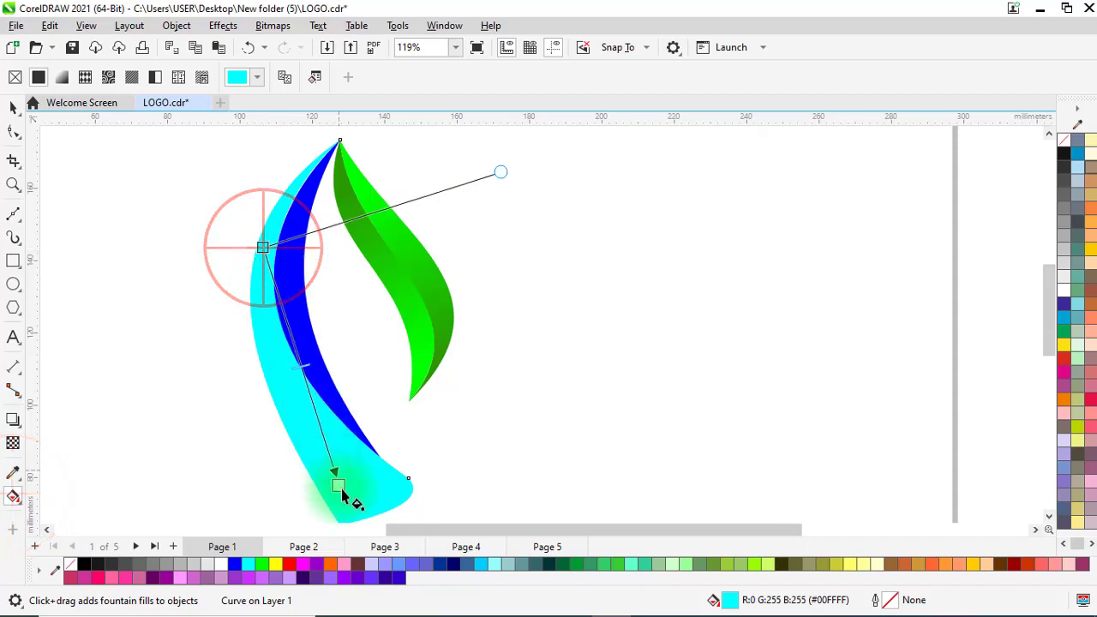
pyautogui.click(235, 563)
# Step: Apply a linear fountain fill down the inner crescent from blue near the tip to cyan below, shifting its midpoint toward the blue end
pyautogui.moveTo(296, 265); pyautogui.dragTo(352, 426)
pyautogui.click(247, 564)
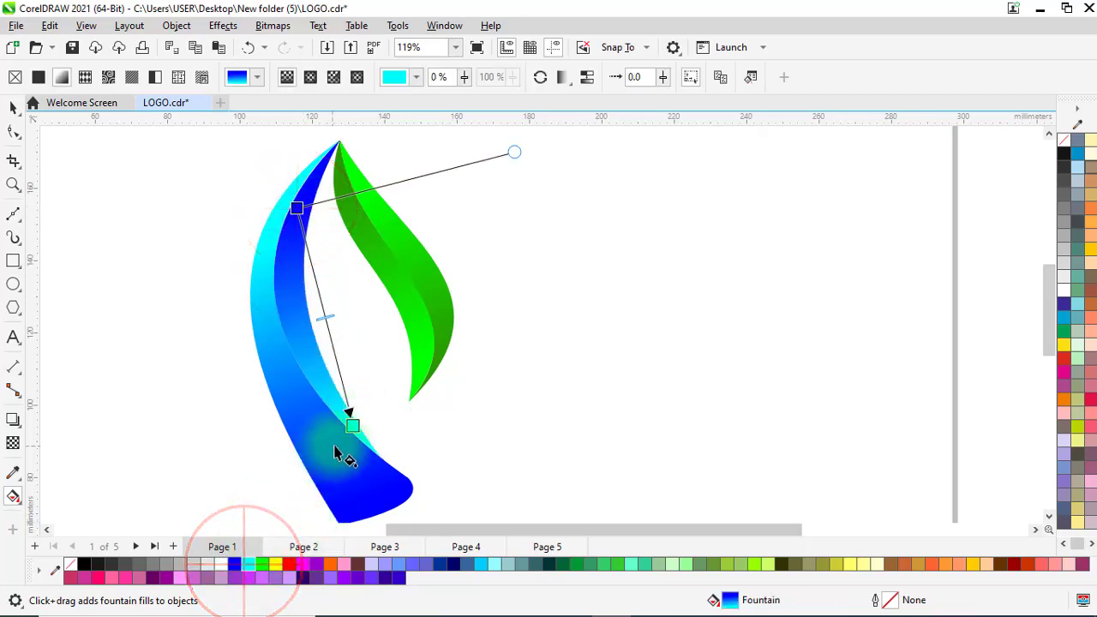
pyautogui.click(327, 320)
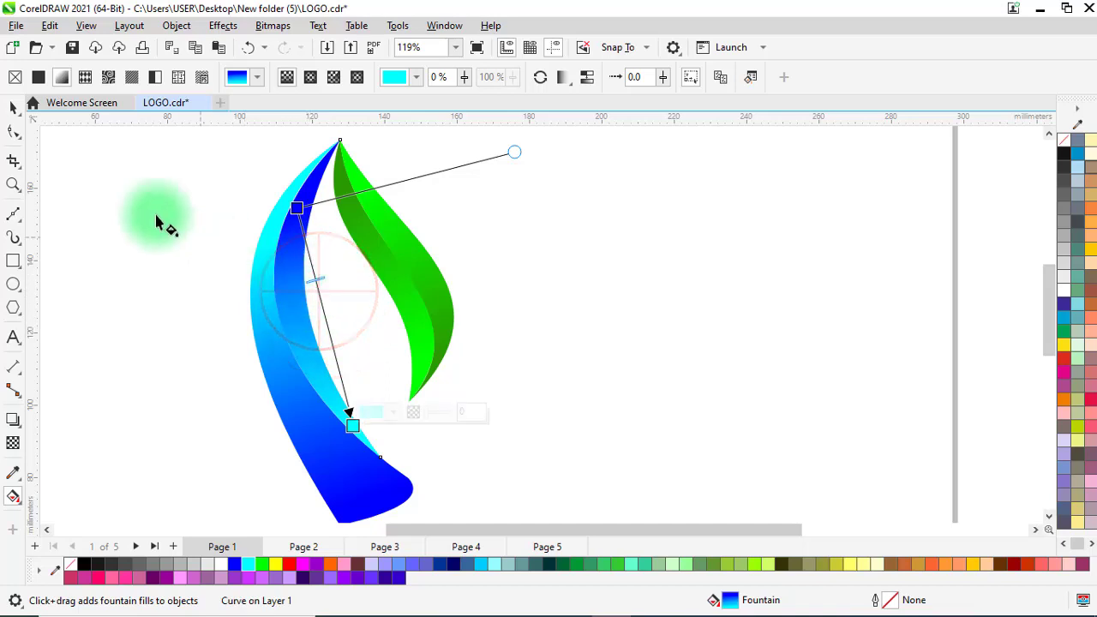
# Step: Fine-tune the outer edge of the inner crescent by slightly adjusting the curve handles at its tip and lower end, and deselect it
pyautogui.click(13, 131)
pyautogui.click(318, 182)
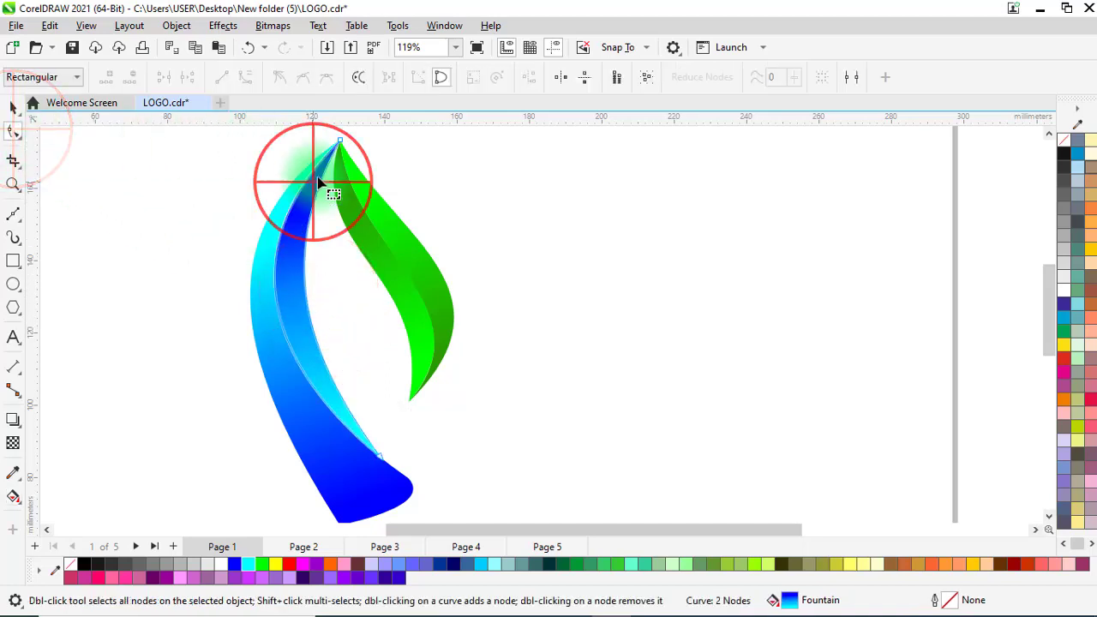
pyautogui.click(340, 137)
pyautogui.scroll(2, 291, 150)
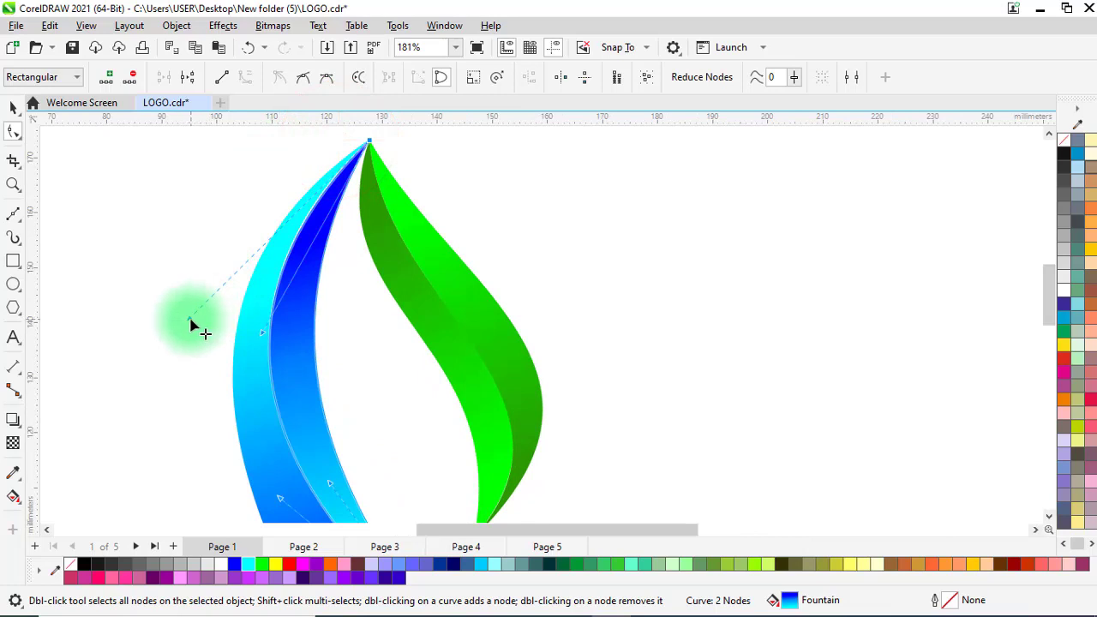
pyautogui.moveTo(190, 319); pyautogui.dragTo(192, 311)
pyautogui.click(264, 371)
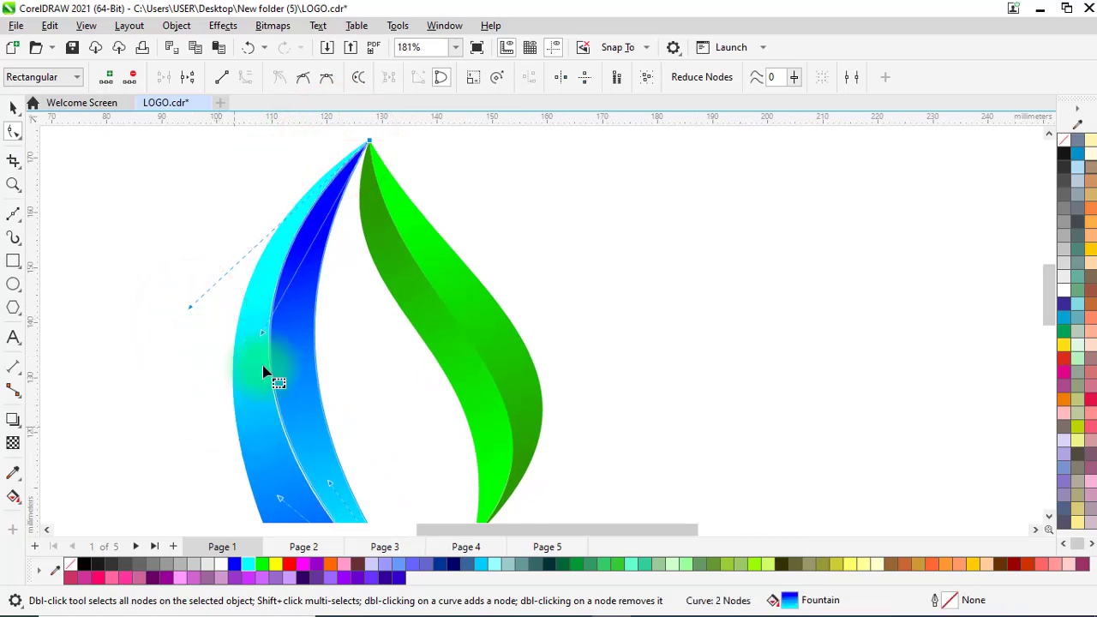
pyautogui.scroll(-1, 279, 288)
pyautogui.moveTo(282, 449); pyautogui.dragTo(279, 457)
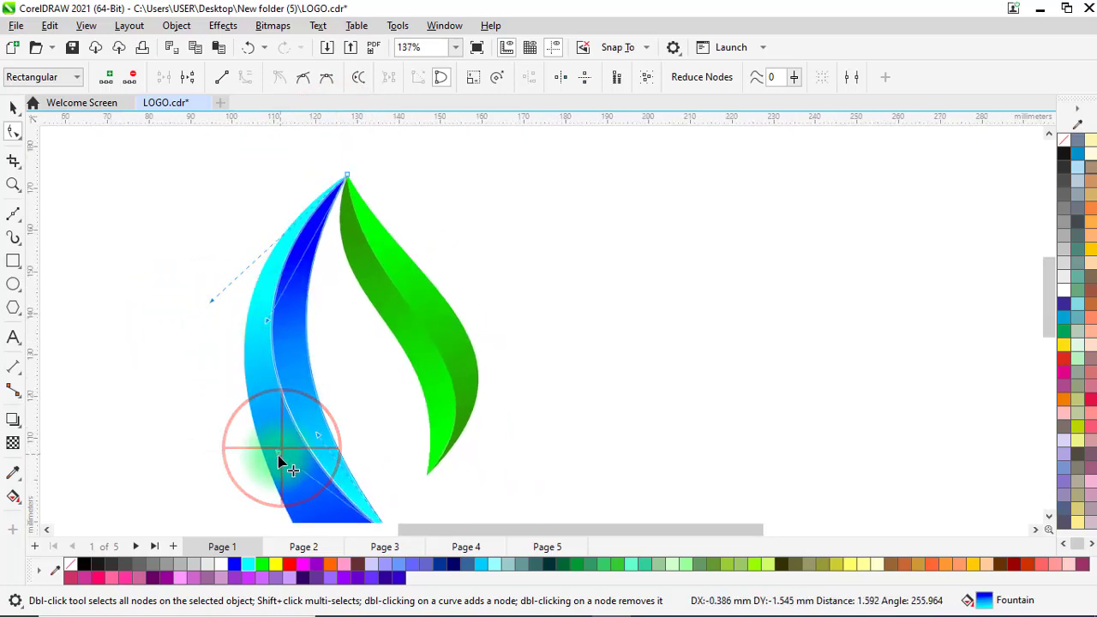
pyautogui.click(215, 300)
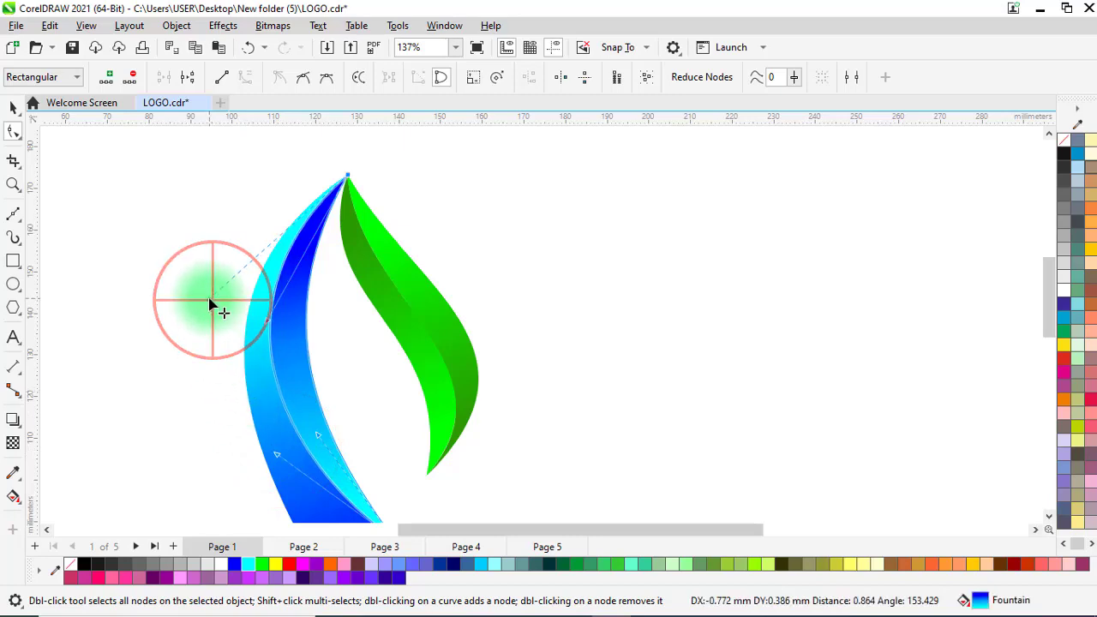
pyautogui.click(13, 108)
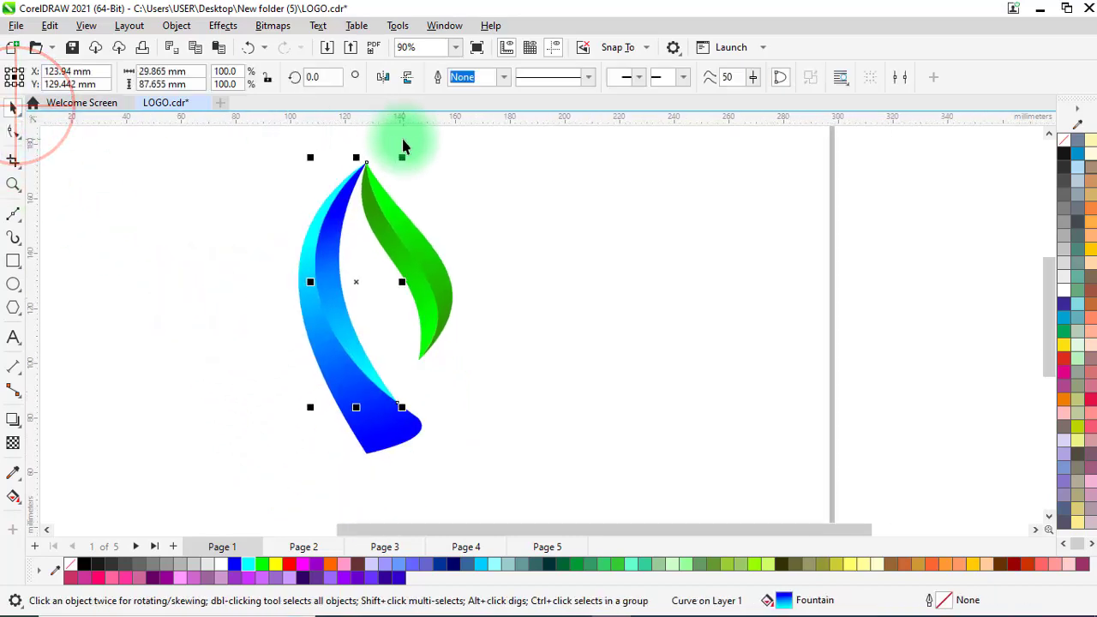
pyautogui.click(226, 196)
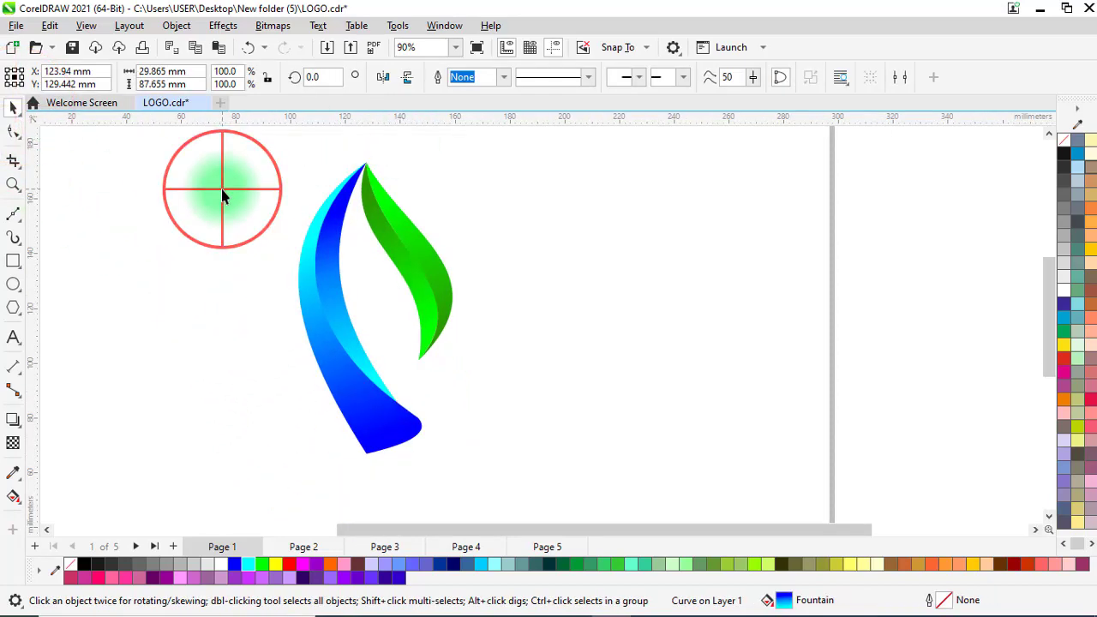
# Step: Convert the large light grey ellipse under the logo to a bitmap and apply a Gaussian Blur with a 20.3-pixel radius
pyautogui.click(273, 26)
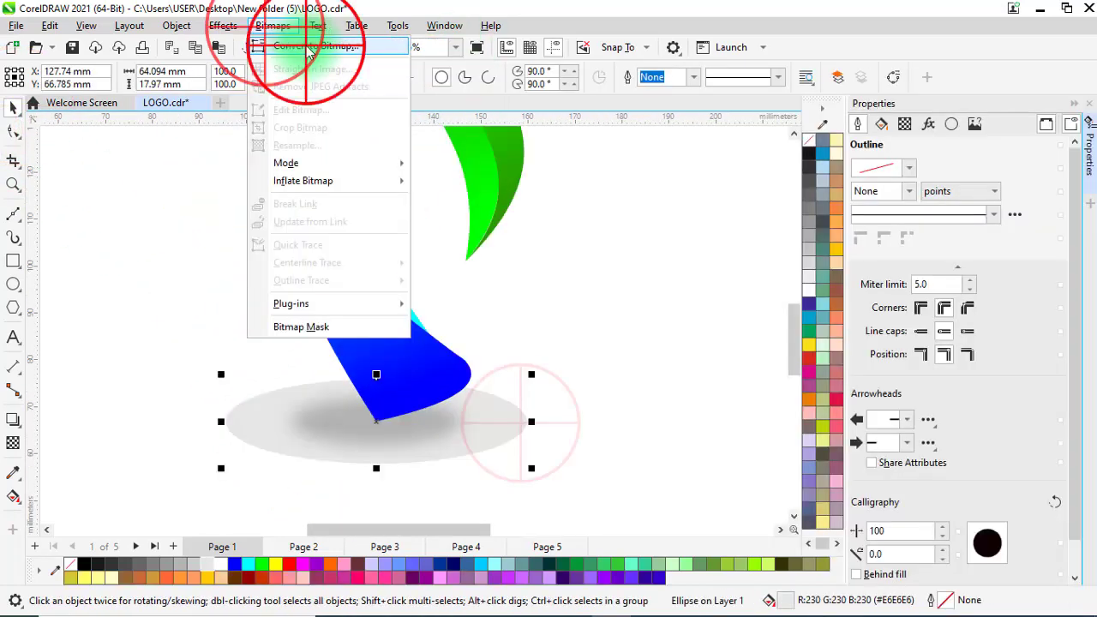
pyautogui.click(309, 47)
pyautogui.click(566, 401)
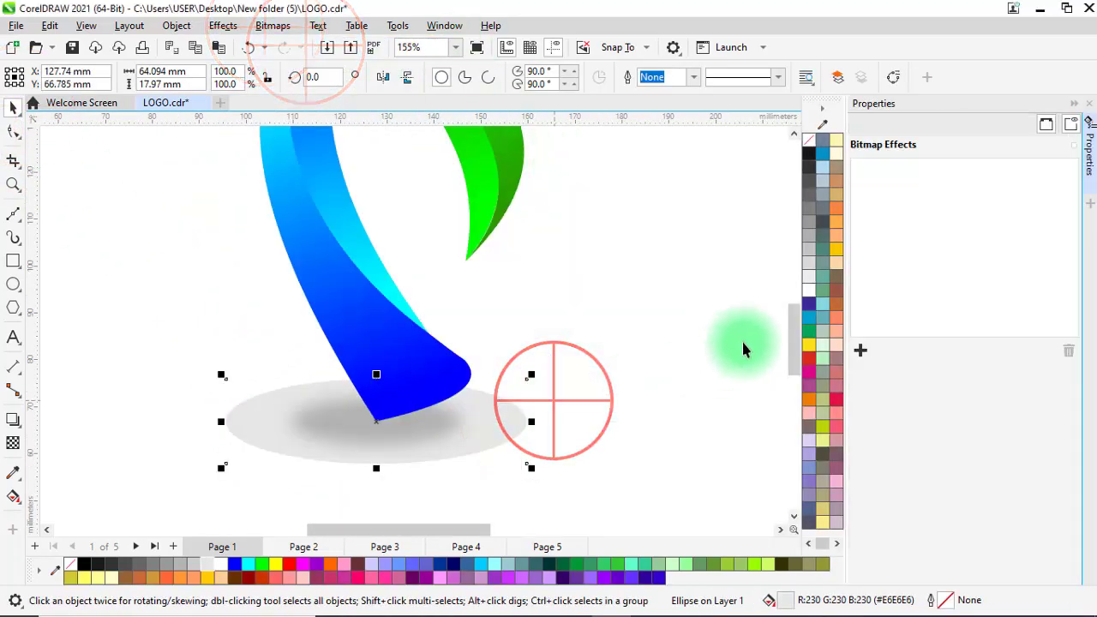
pyautogui.click(860, 349)
pyautogui.click(885, 135)
pyautogui.click(729, 172)
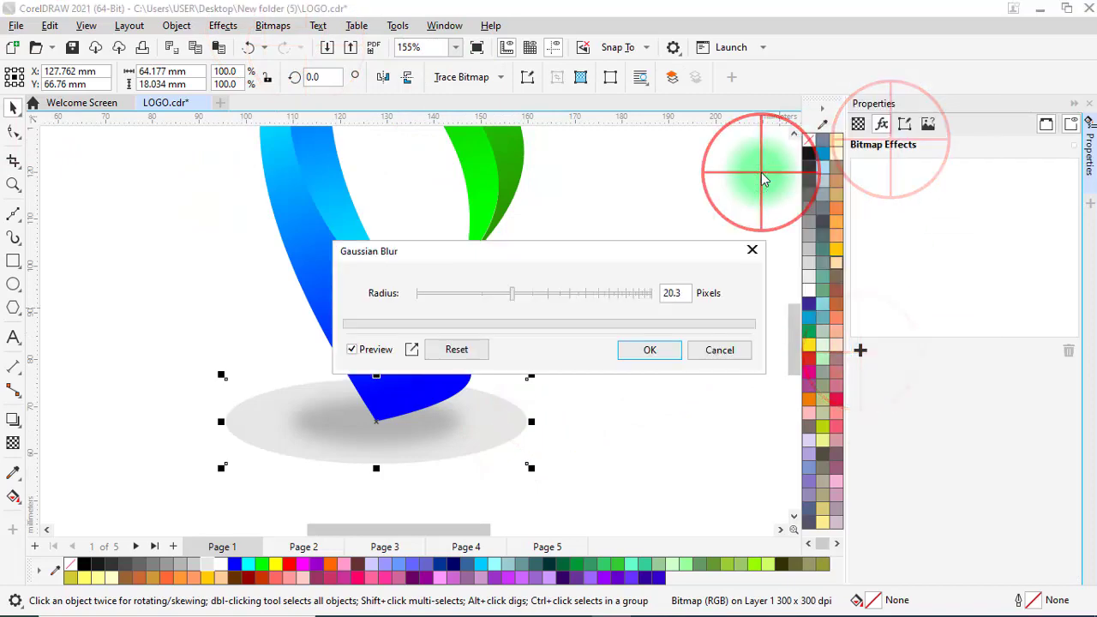
pyautogui.click(649, 348)
pyautogui.scroll(-1, 555, 327)
pyautogui.click(240, 315)
# Step: Select both blurred shadow ellipses under the logo together and move them slightly straight down from its base
pyautogui.moveTo(263, 321); pyautogui.dragTo(621, 398)
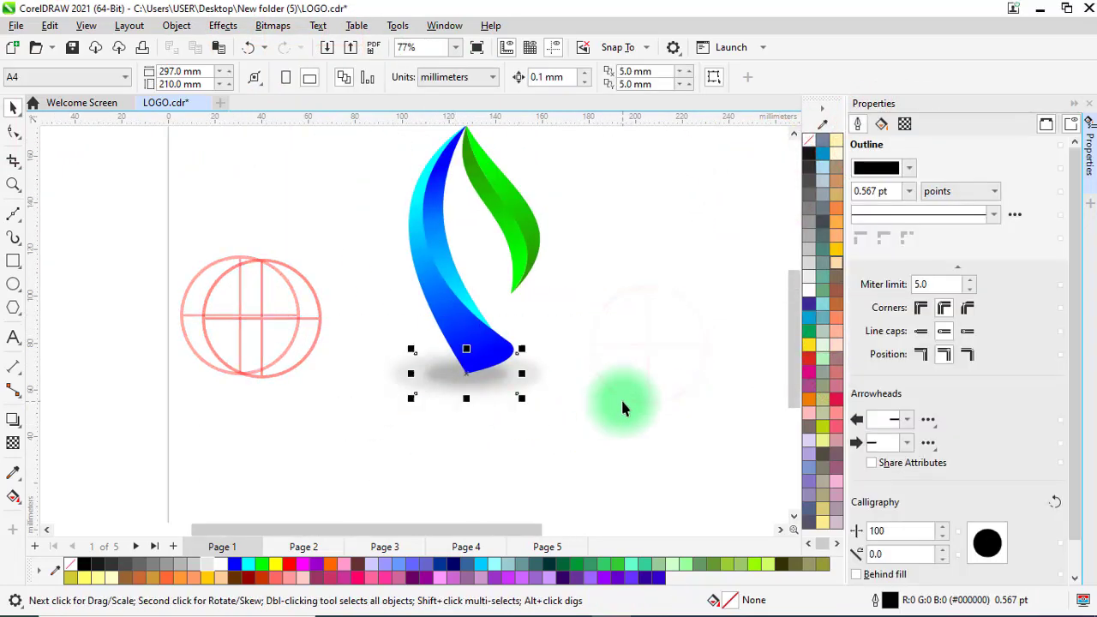
pyautogui.click(534, 417)
pyautogui.moveTo(361, 340); pyautogui.dragTo(570, 418)
pyautogui.moveTo(468, 409); pyautogui.dragTo(468, 422)
pyautogui.click(311, 372)
# Step: Preview the finished logo and its shadow in full screen
pyautogui.scroll(-2, 405, 387)
pyautogui.scroll(2, 406, 394)
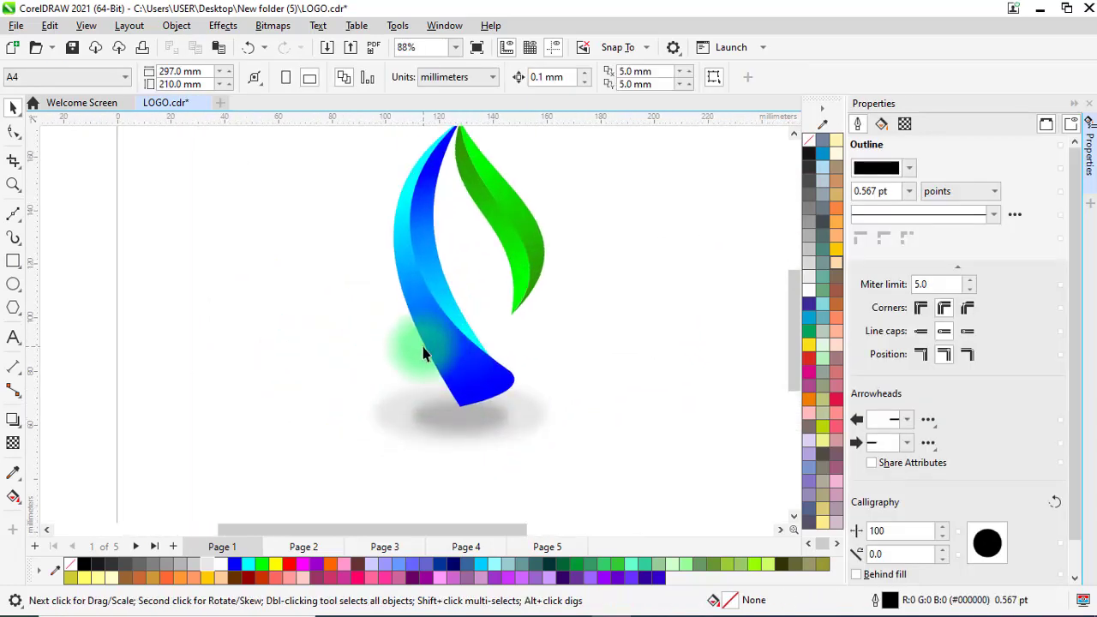
pyautogui.scroll(-1, 424, 353)
pyautogui.click(477, 48)
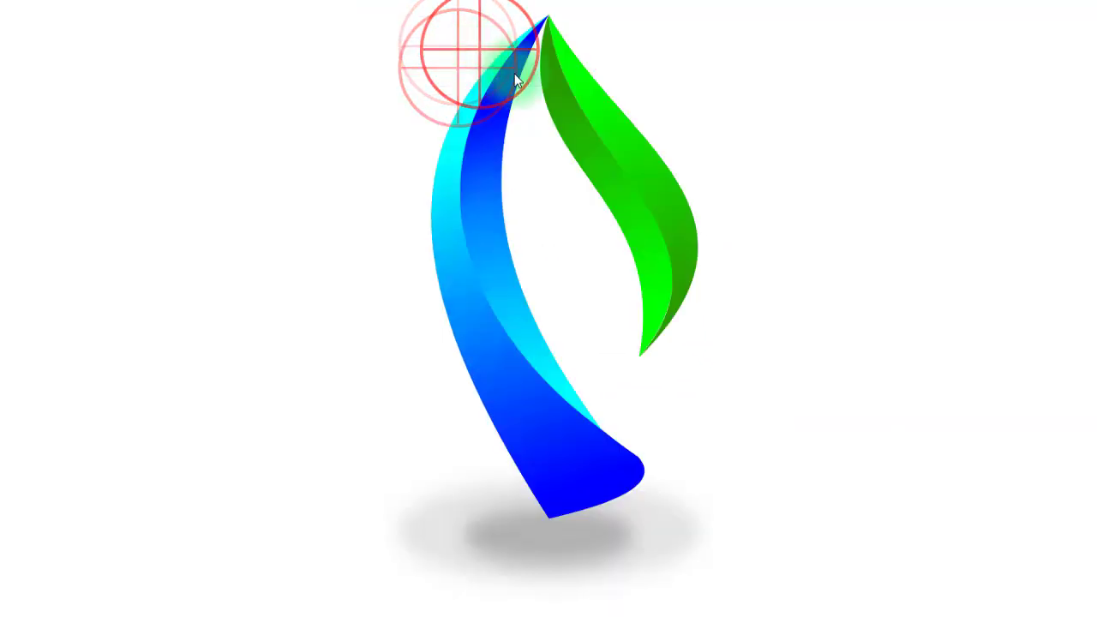